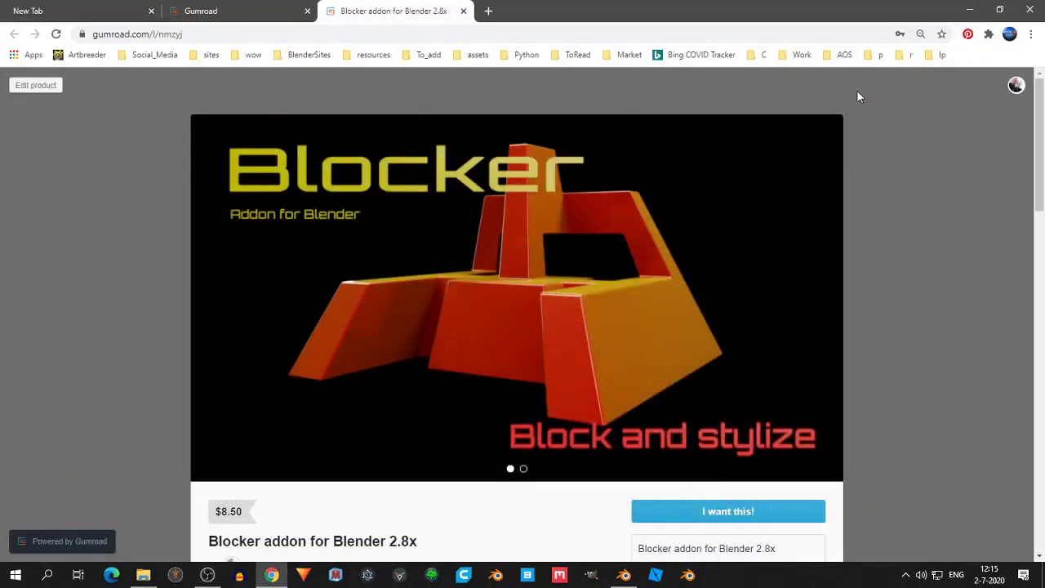
Scroll through the Blocker addon's Gumroad page, then switch to the Blender window
scroll(817, 166, down, 1)
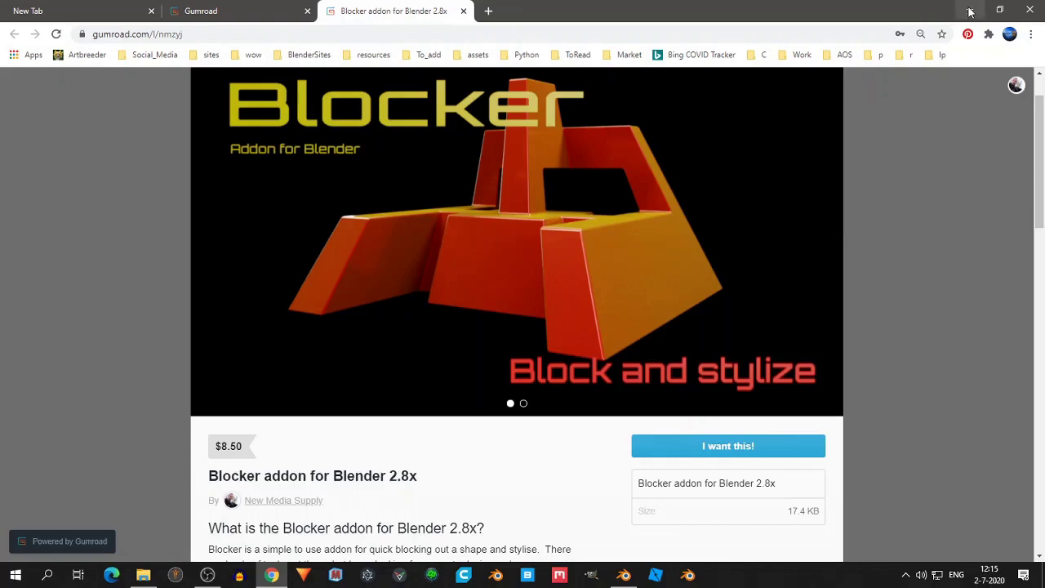
click(624, 575)
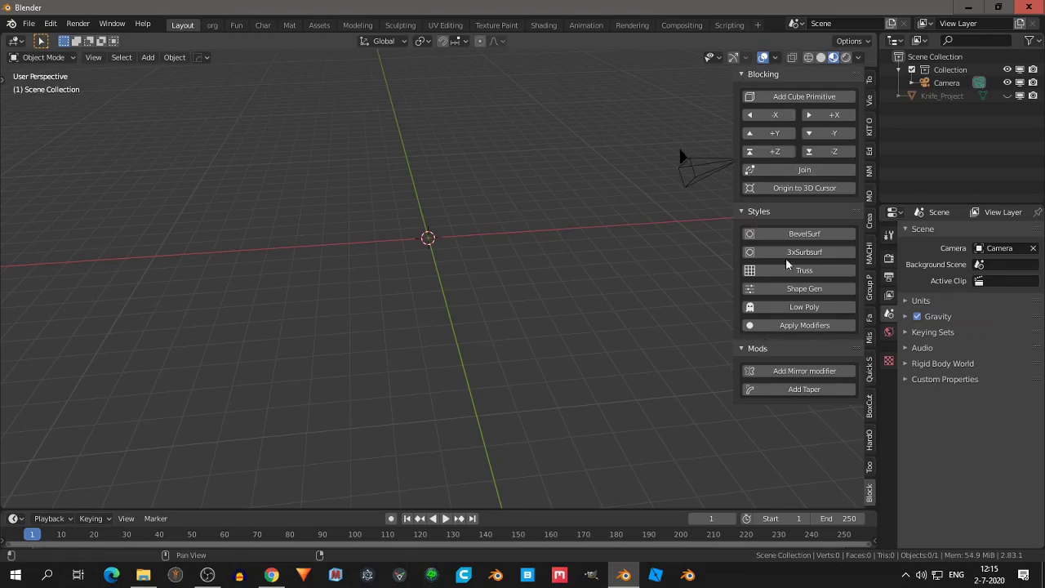
Add a cube, copy it twice toward -X and twice toward +X, and select the five-cube row
click(799, 97)
mouse_move(526, 227)
middle_down()
mouse_move(513, 159)
mouse_move(544, 279)
mouse_move(551, 246)
mouse_move(588, 200)
middle_up()
click(766, 114)
click(767, 115)
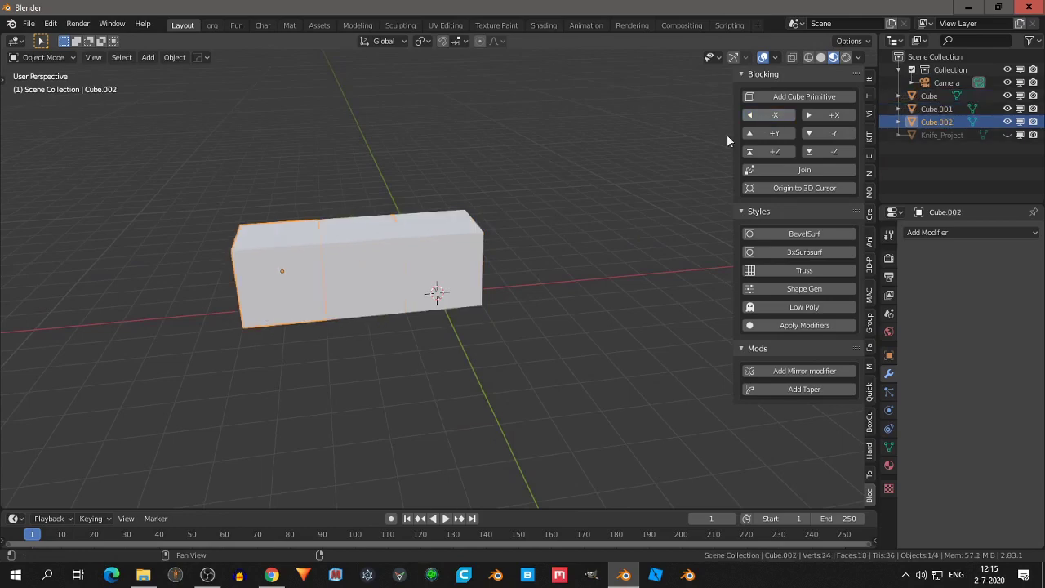
click(426, 255)
click(838, 118)
click(838, 118)
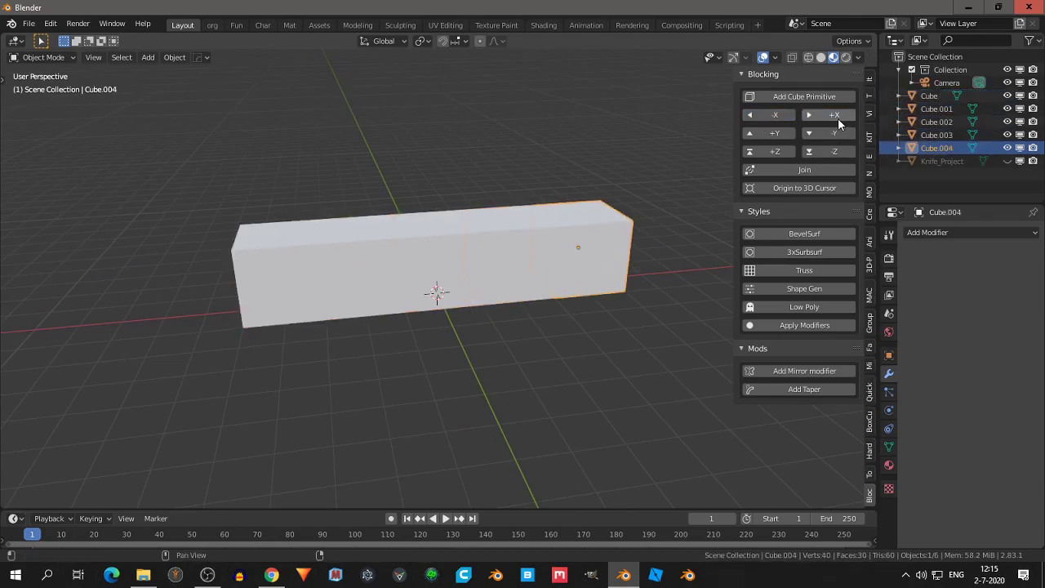
middle_drag(334, 260, 333, 290)
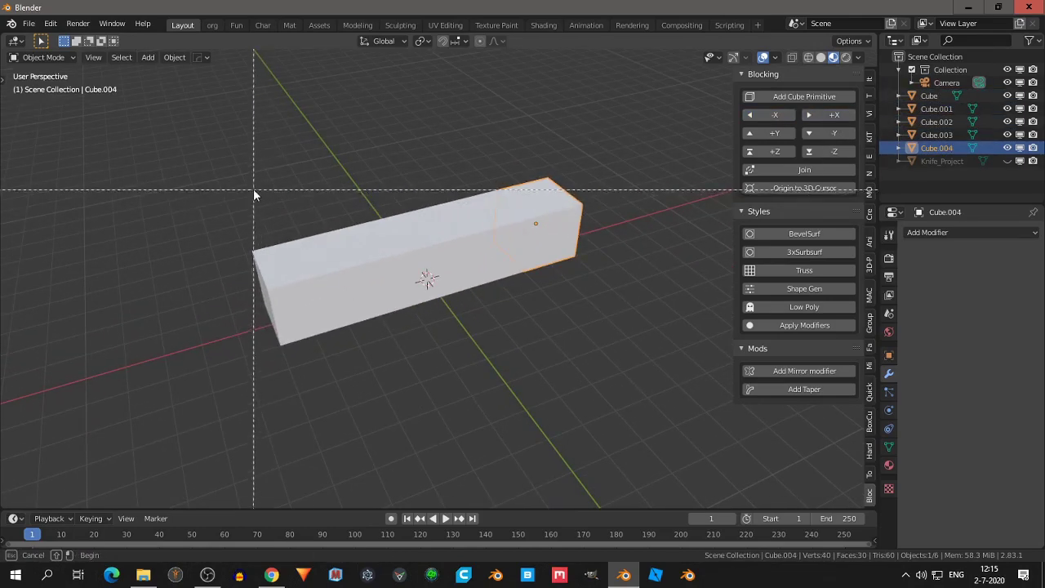
drag(253, 189, 554, 351)
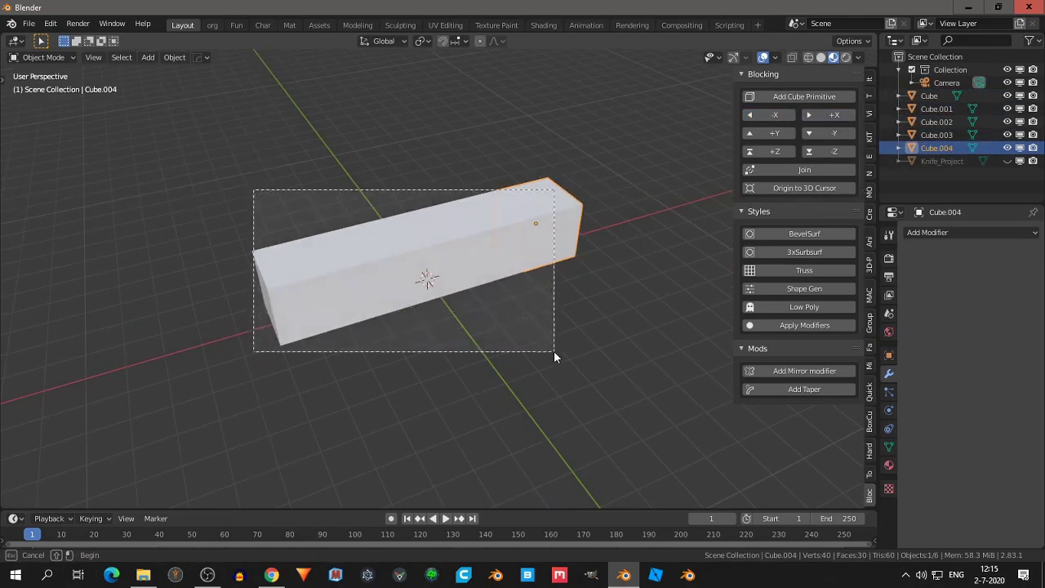
Copy the row toward -Y, undo it, and extend three alternate cubes forward twice
click(822, 135)
click(822, 135)
middle_drag(699, 219, 682, 239)
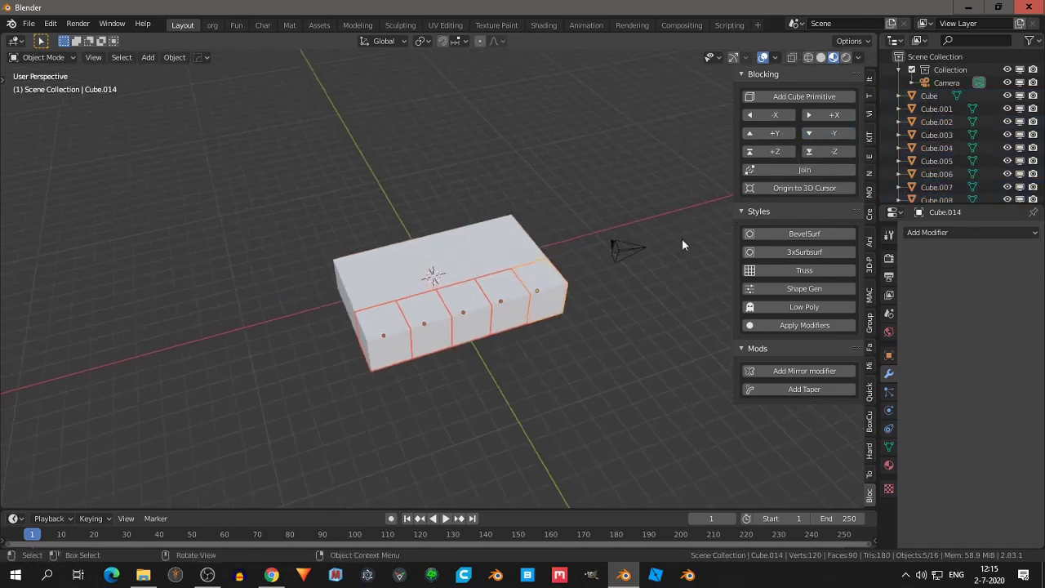
key(ctrl+z)
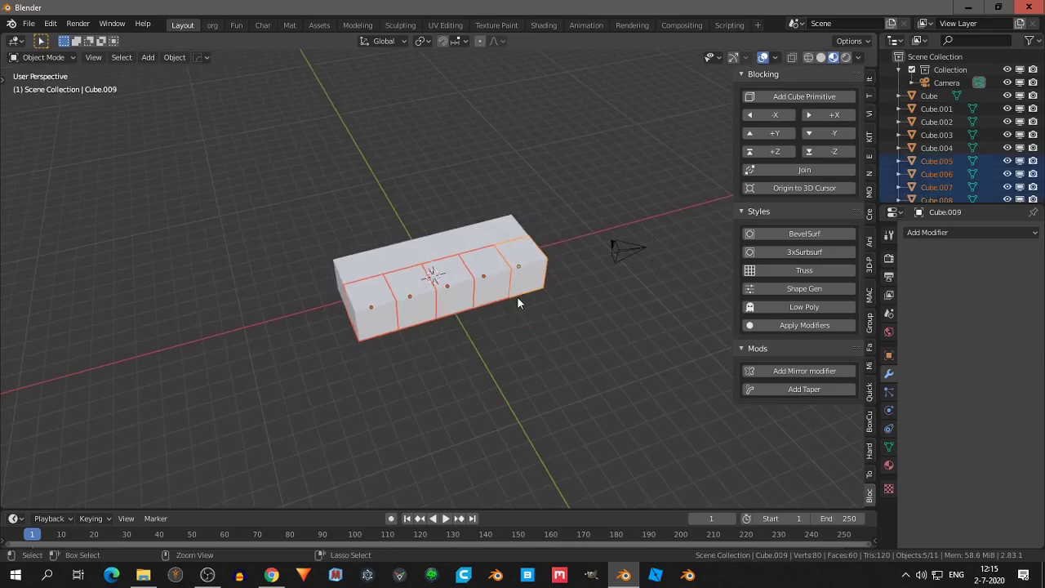
key(ctrl+z)
key(ctrl+z)
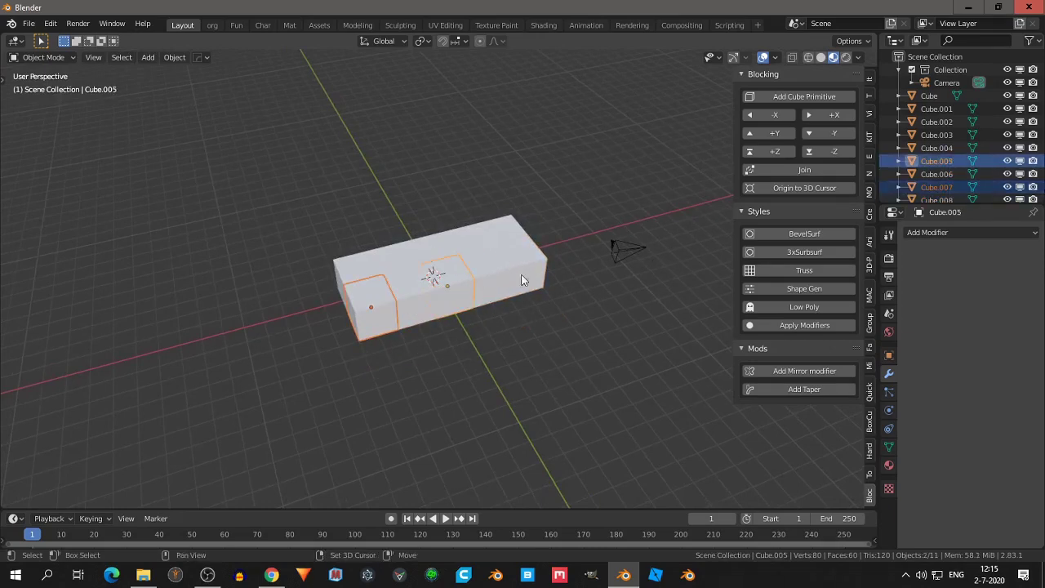
key(ctrl+z)
click(828, 131)
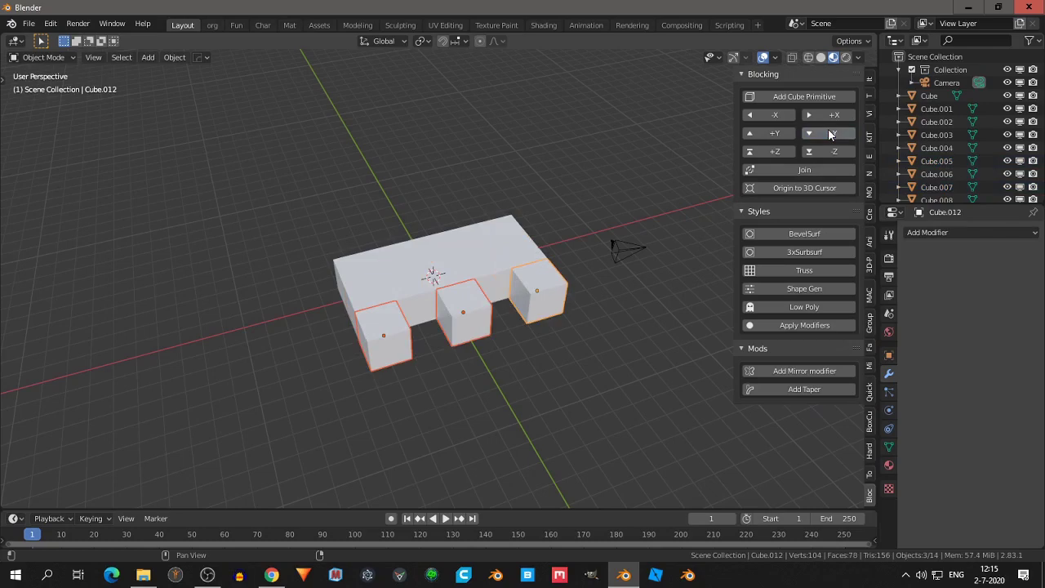
click(828, 131)
Stack the three cubes upward into pillars, add two copies of a middle cube, and select all
click(785, 151)
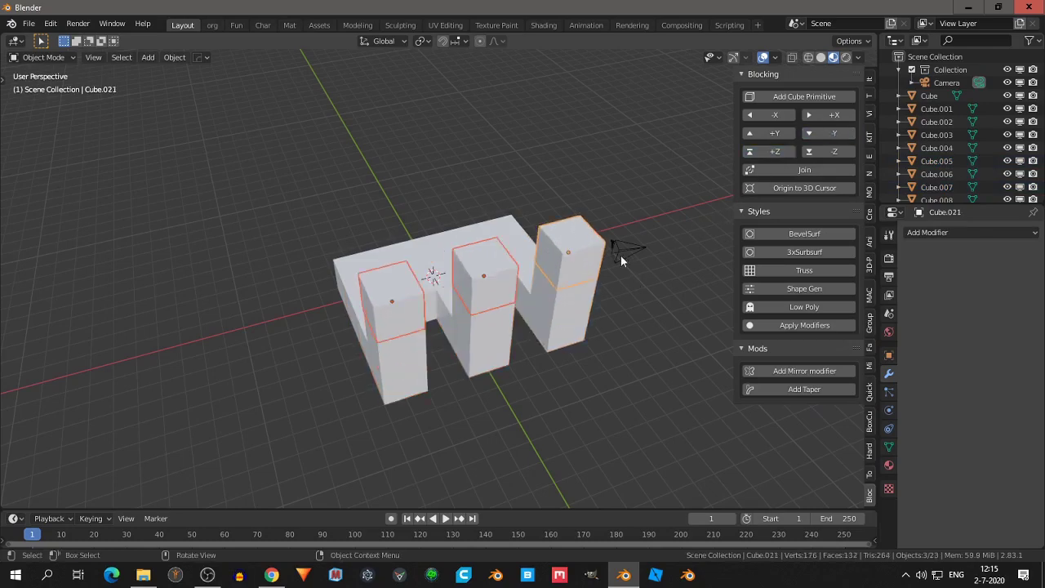
middle_drag(621, 256, 633, 270)
click(516, 251)
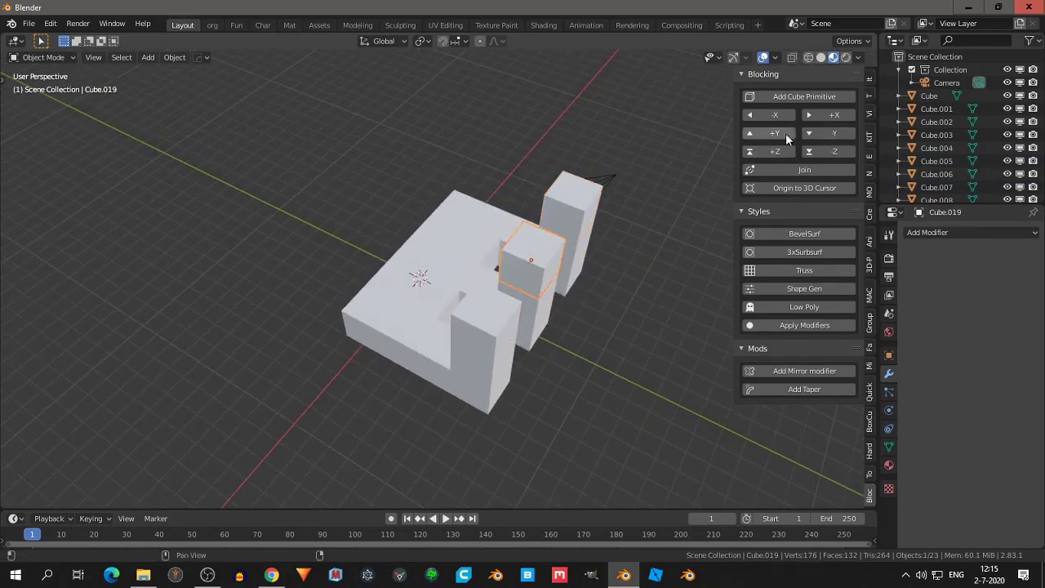
click(777, 132)
click(777, 132)
mouse_move(645, 233)
middle_down()
mouse_move(626, 228)
mouse_move(698, 210)
mouse_move(415, 273)
mouse_move(436, 273)
mouse_move(237, 259)
mouse_move(200, 270)
middle_up()
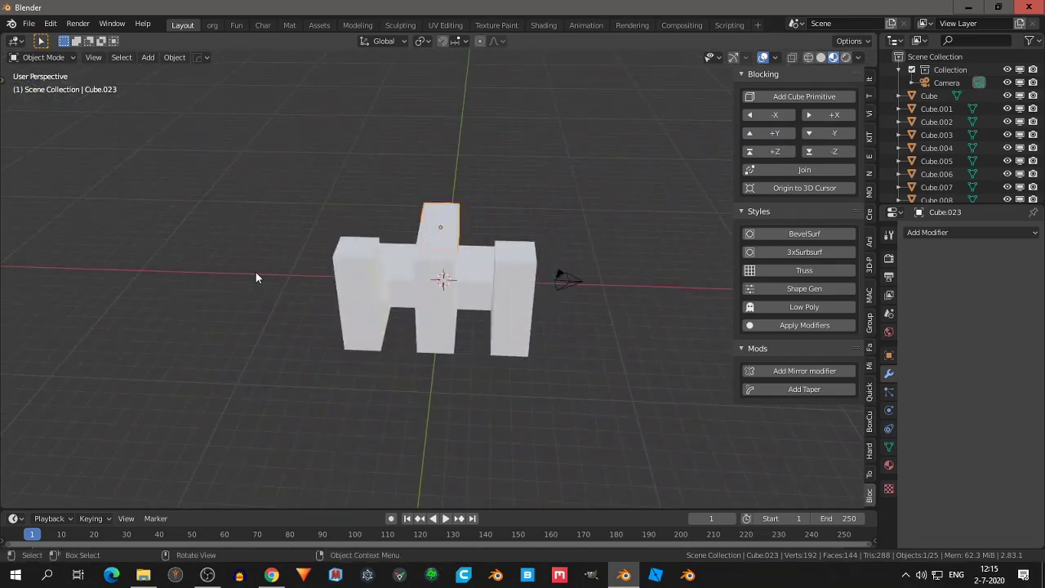
drag(275, 192, 559, 356)
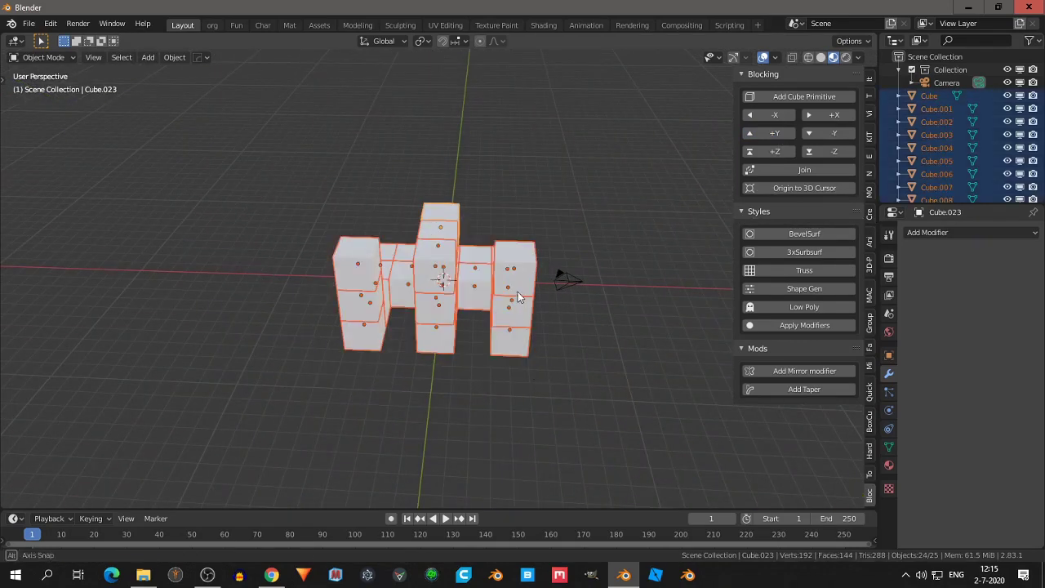
Join all the cubes into one object and inspect its mesh in Edit Mode
click(765, 169)
mouse_move(496, 274)
middle_down()
mouse_move(392, 293)
mouse_move(354, 272)
middle_up()
scroll(354, 272, up, 3)
key(Tab)
scroll(499, 325, up, 3)
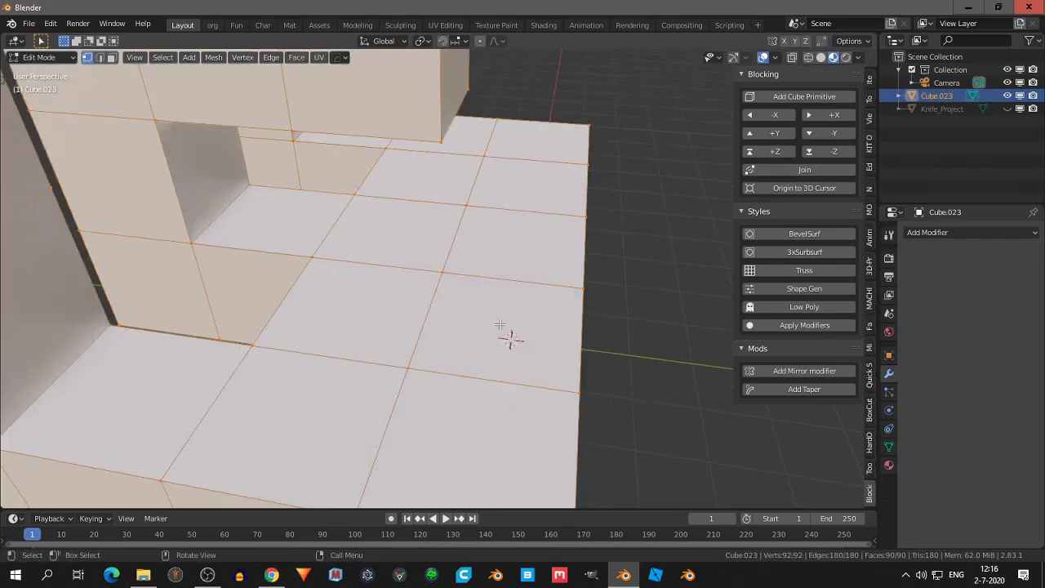
middle_drag(500, 325, 485, 294)
scroll(485, 294, up, 3)
scroll(460, 261, up, 2)
scroll(488, 265, up, 2)
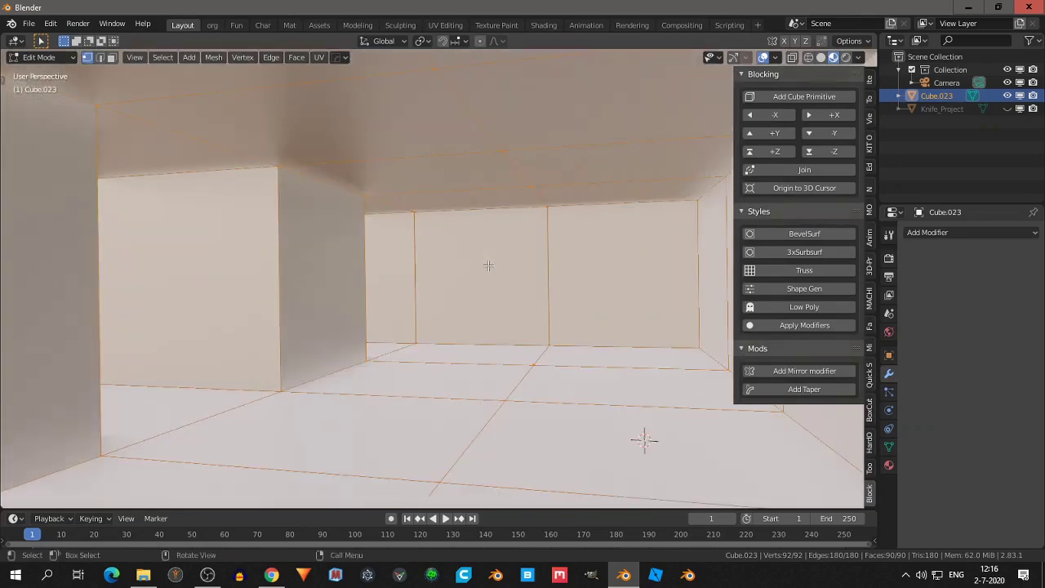
scroll(487, 264, up, 2)
scroll(462, 274, up, 2)
middle_drag(450, 280, 435, 309)
scroll(449, 291, down, 3)
scroll(434, 308, up, 2)
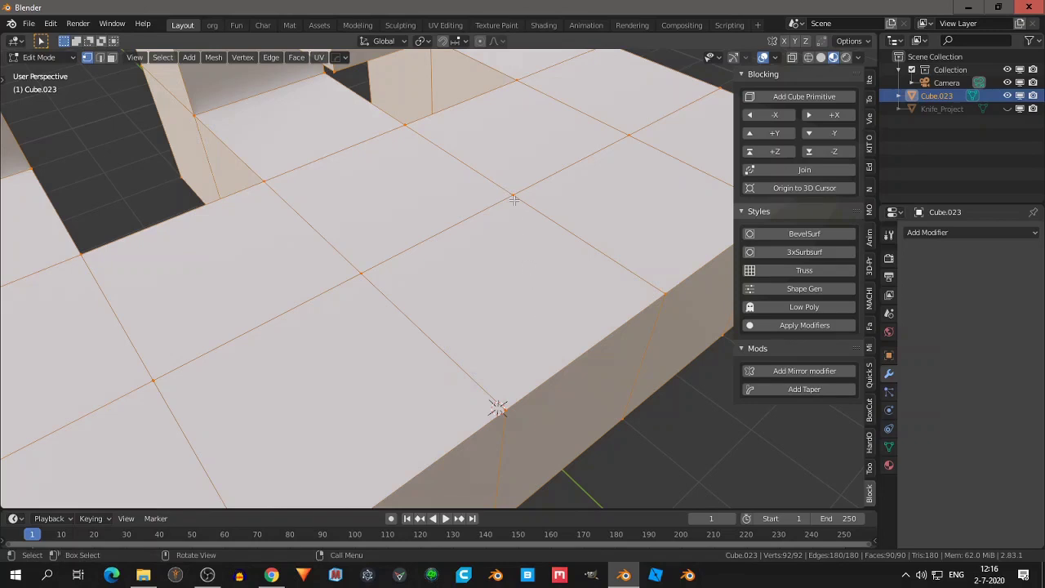
Try moving a top vertex, cancel, and return to Object Mode with the shape selected
click(514, 199)
key(k)
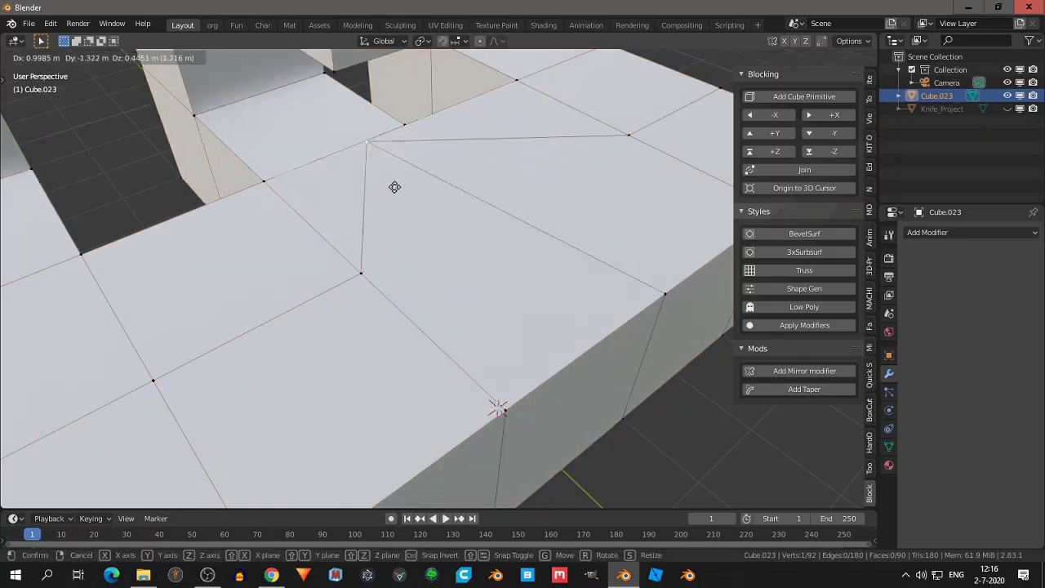
key(Escape)
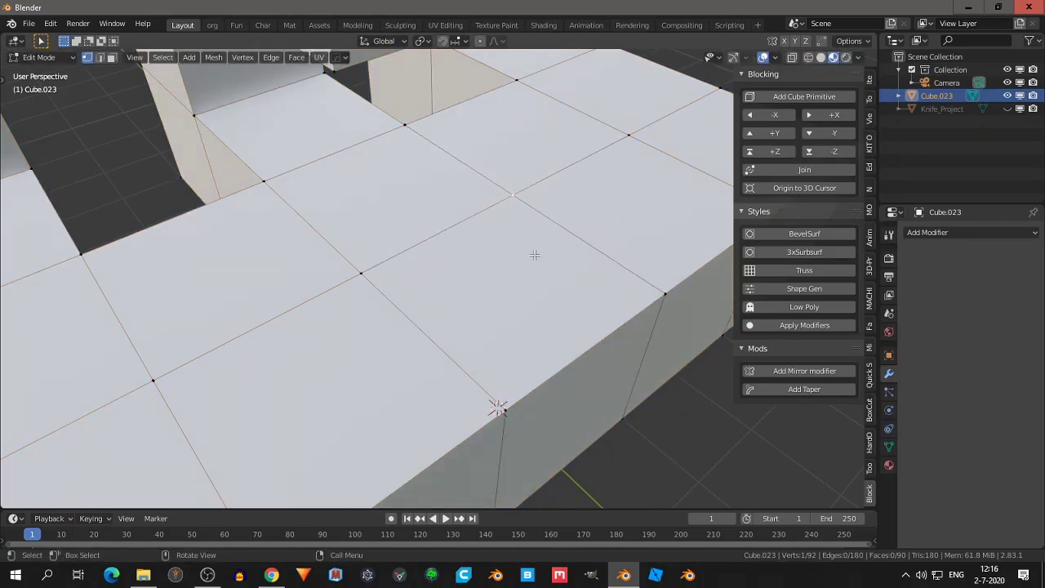
scroll(534, 254, down, 2)
key(Tab)
scroll(448, 249, down, 3)
scroll(448, 247, down, 3)
mouse_move(448, 248)
middle_down()
mouse_move(432, 255)
mouse_move(395, 241)
mouse_move(429, 236)
middle_up()
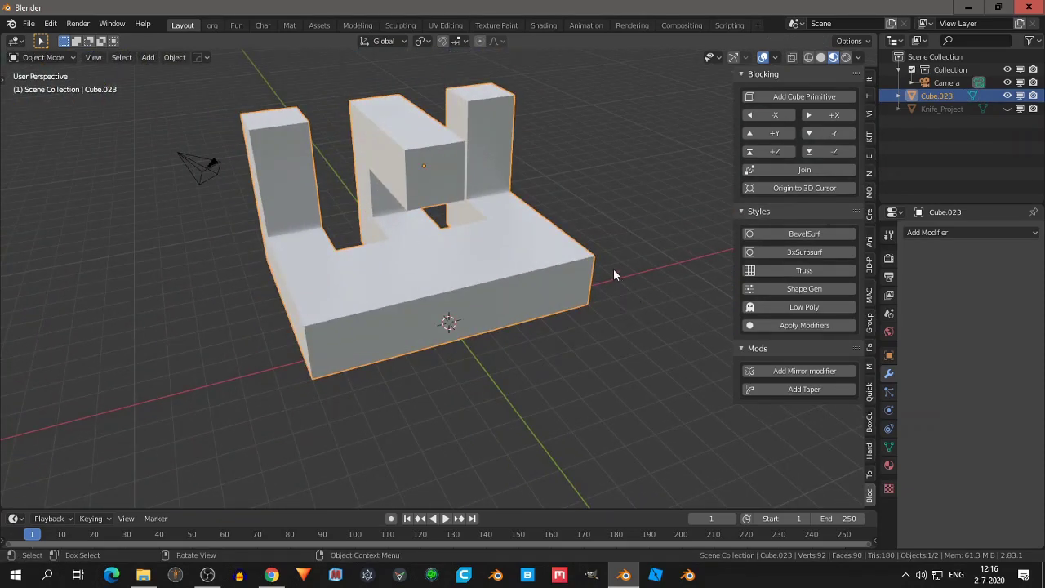
mouse_move(613, 268)
middle_down()
mouse_move(531, 226)
mouse_move(606, 223)
middle_up()
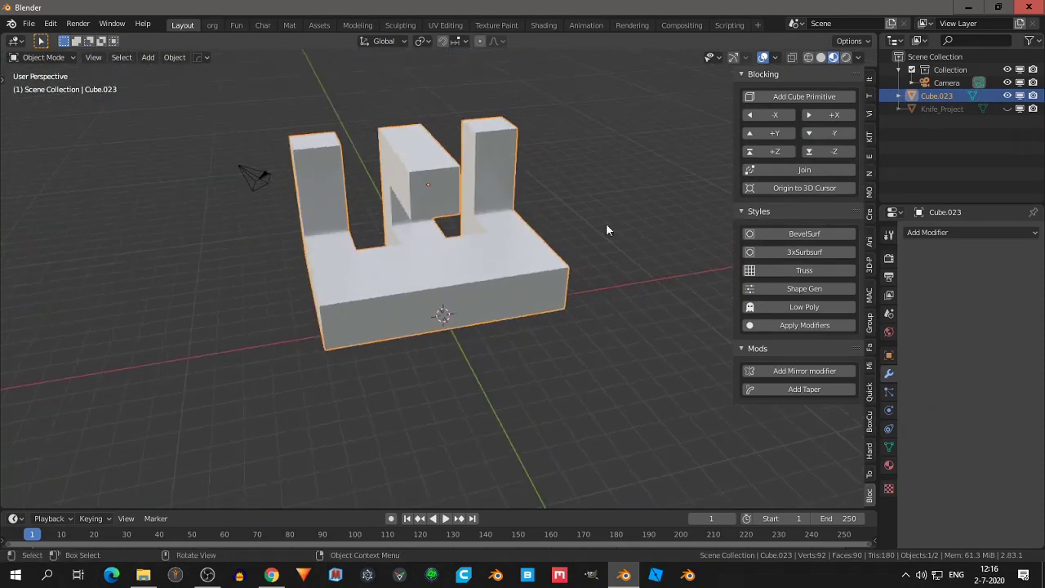
click(797, 235)
scroll(526, 232, down, 2)
Duplicate the block shape 15 m along X, repeating to build a row of copies
scroll(517, 243, down, 1)
key(g)
key(x)
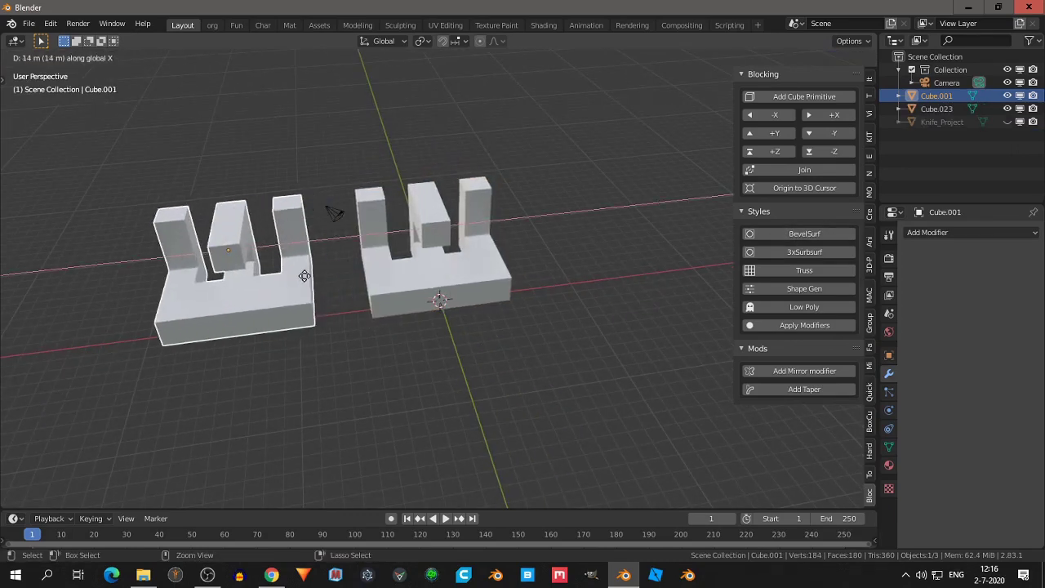
click(298, 284)
key(shift+r)
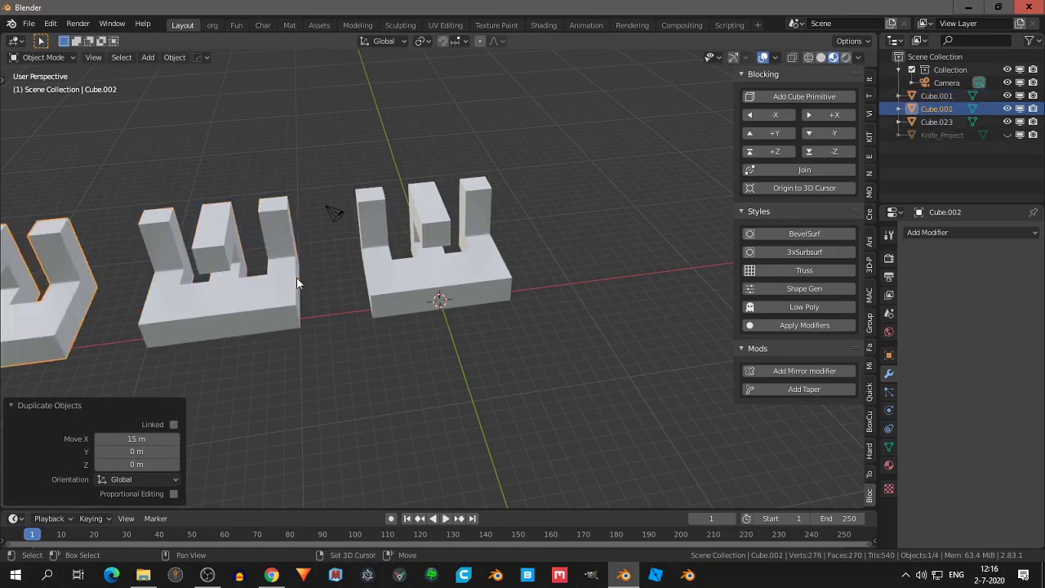
key(shift+r)
scroll(347, 260, down, 2)
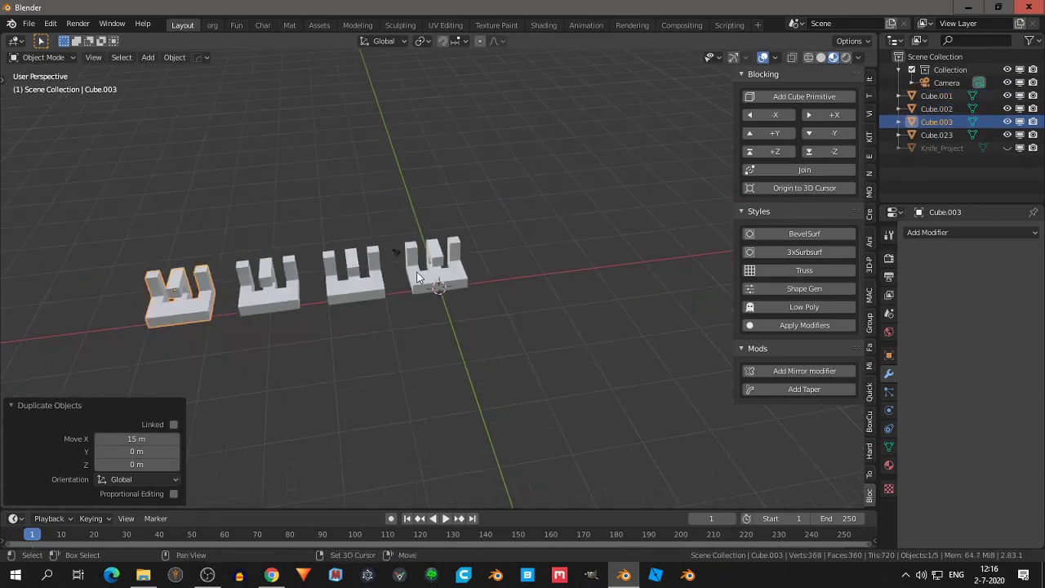
key(shift+r)
scroll(425, 274, up, 3)
scroll(440, 270, up, 5)
Give the original block shape rounded bevelled edges
click(443, 272)
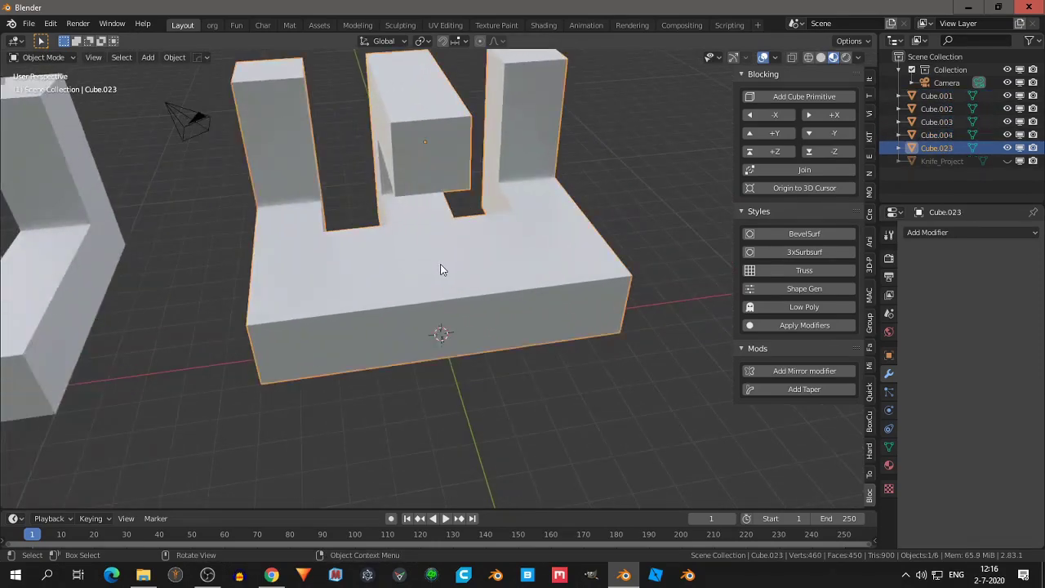
middle_drag(443, 272, 797, 249)
click(820, 237)
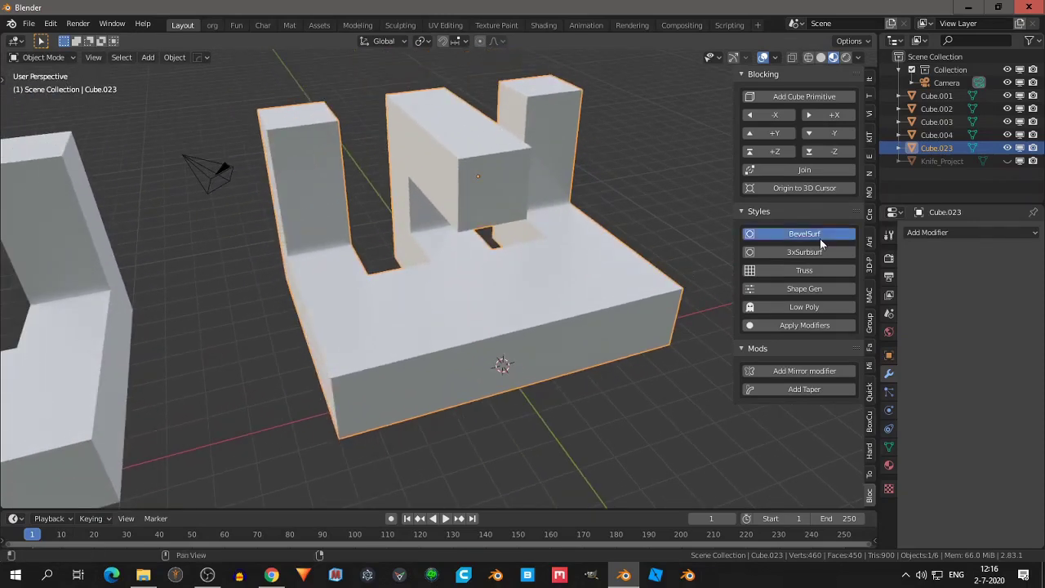
middle_drag(596, 273, 492, 251)
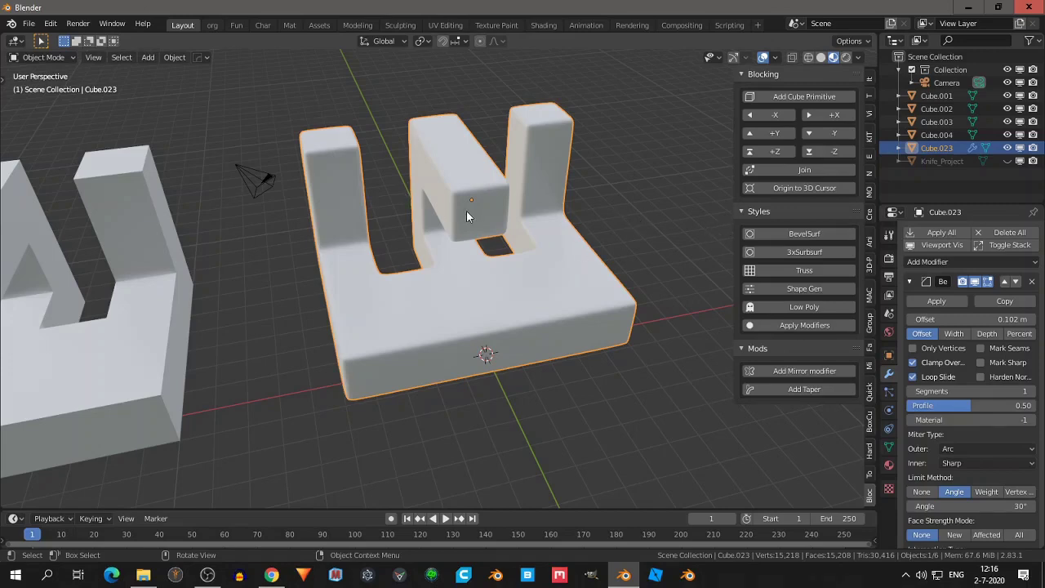
Shrink the front face of the centre block in Edit Mode
key(Tab)
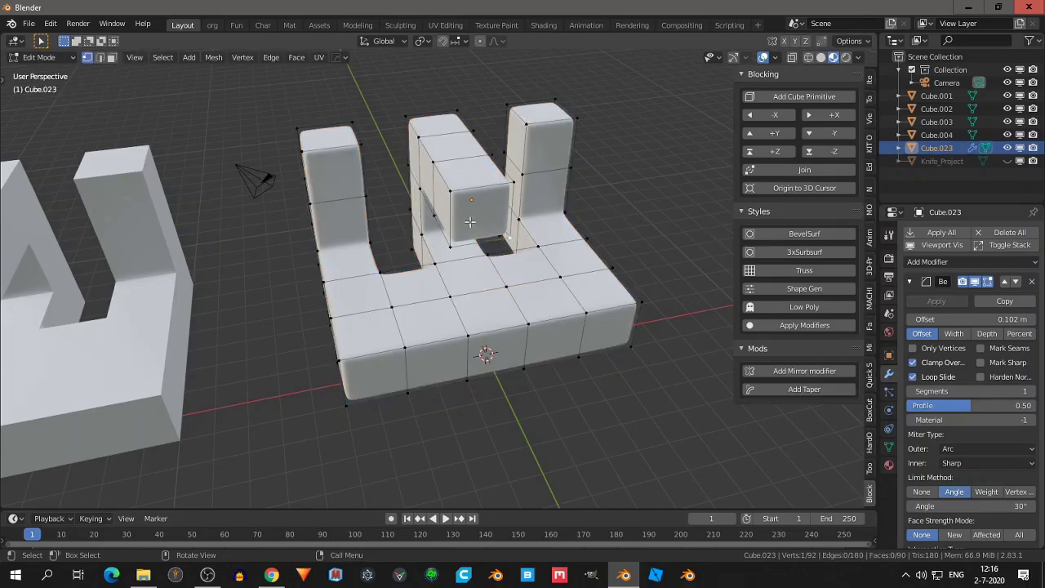
key(3)
click(470, 222)
key(s)
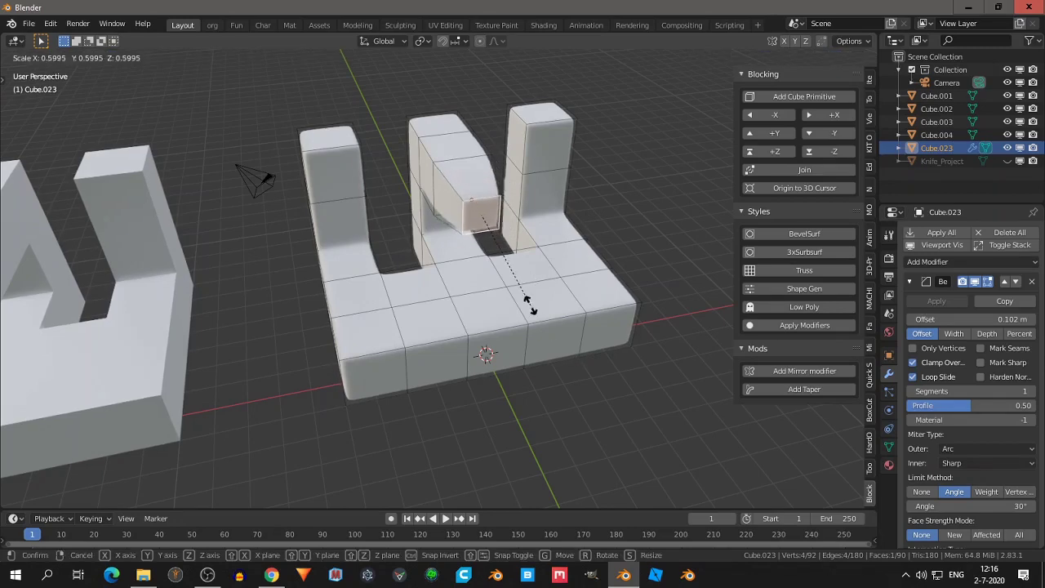
click(522, 291)
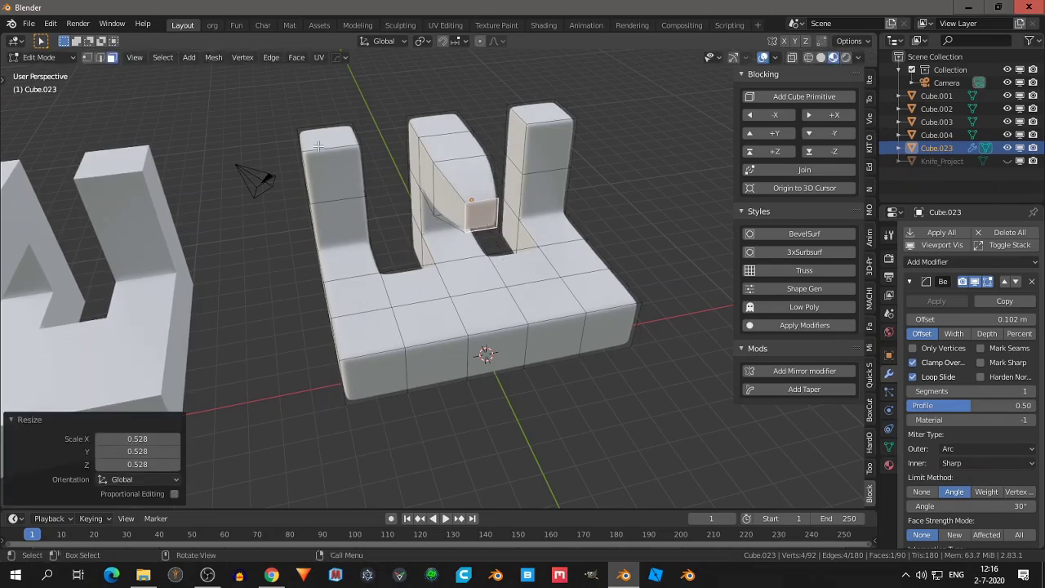
Scale both pillar top faces down around their individual origins into narrow points
click(318, 146)
shift+click(531, 113)
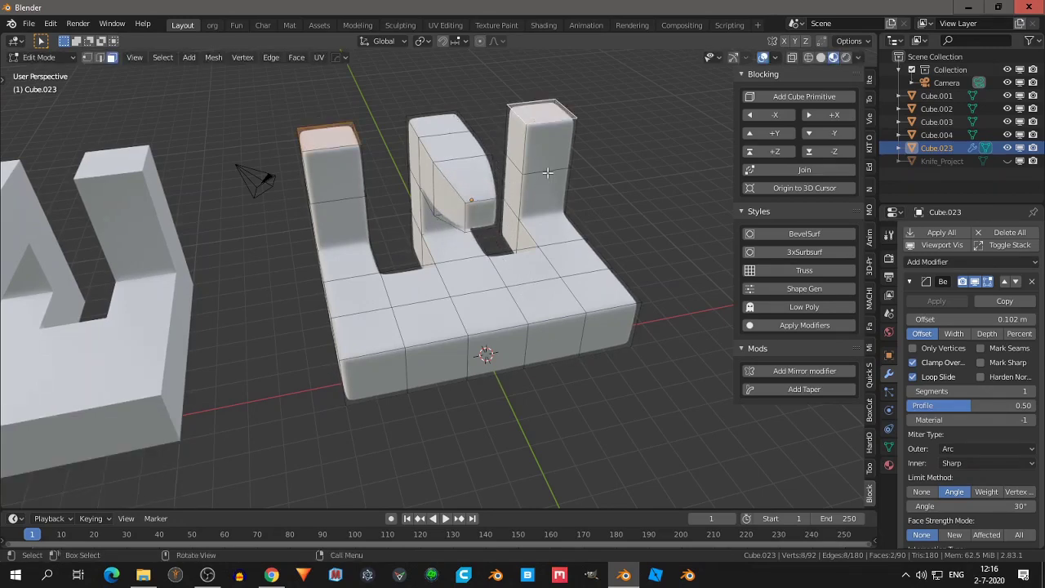
key(z)
click(556, 249)
key(s)
click(542, 256)
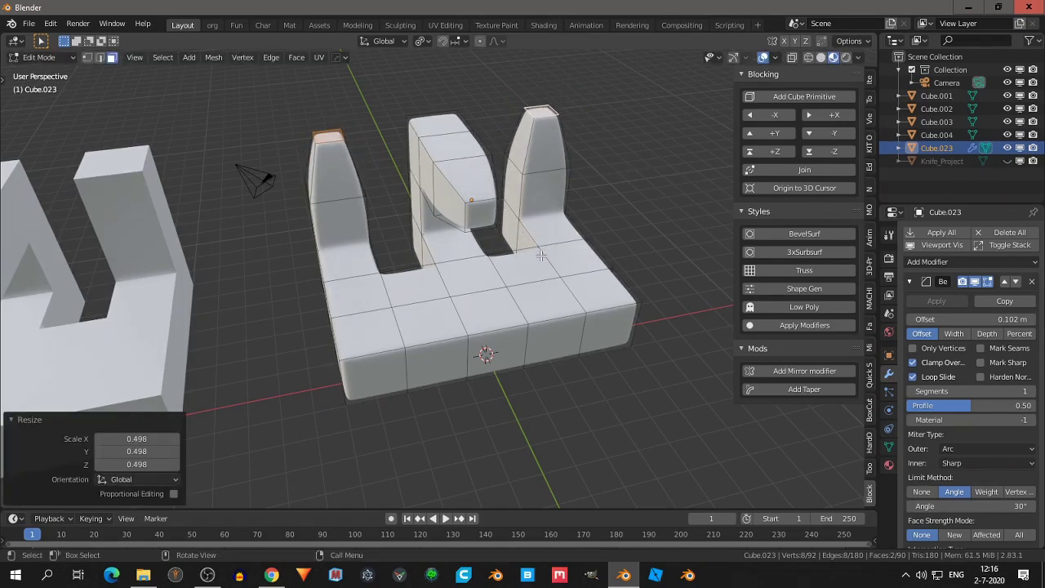
Bevel the base's two front vertical corner edges and return to Object Mode
middle_drag(471, 364, 433, 369)
key(2)
click(357, 384)
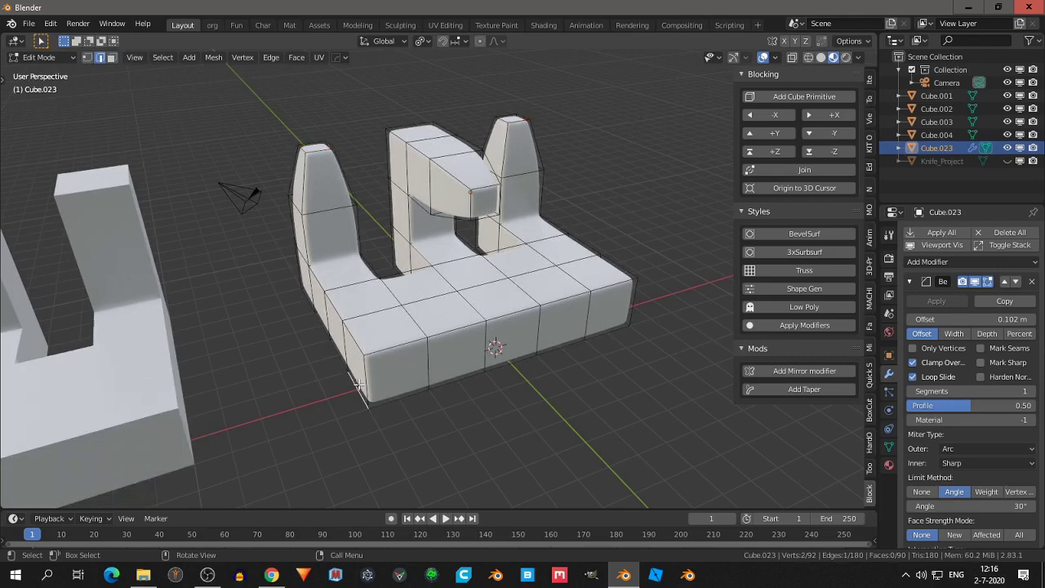
shift+click(635, 304)
key(ctrl+b)
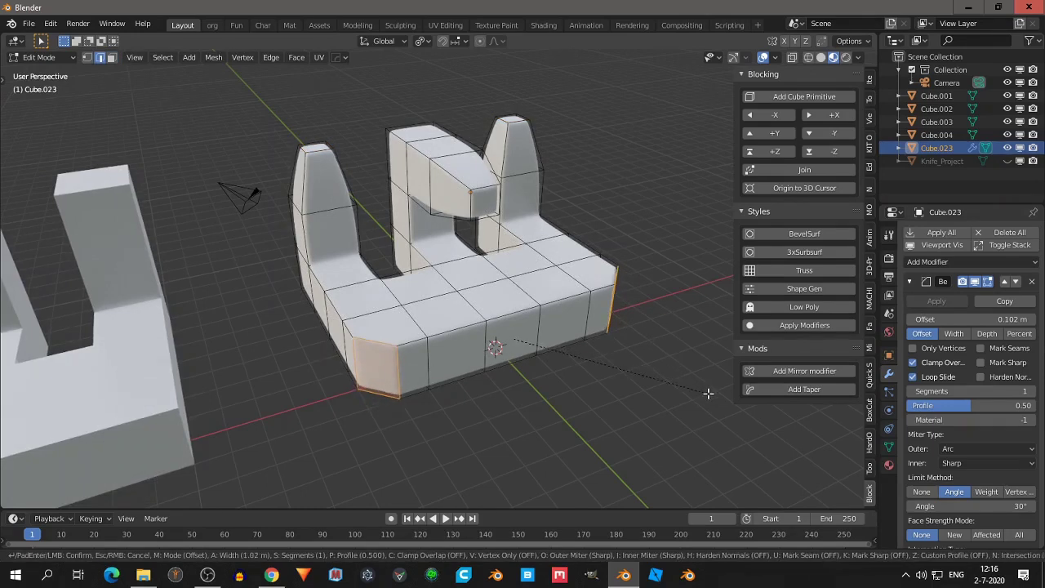
click(656, 382)
key(Tab)
Add a new material to the bevelled block with a darkened, dusty pink-red base colour
scroll(454, 327, down, 3)
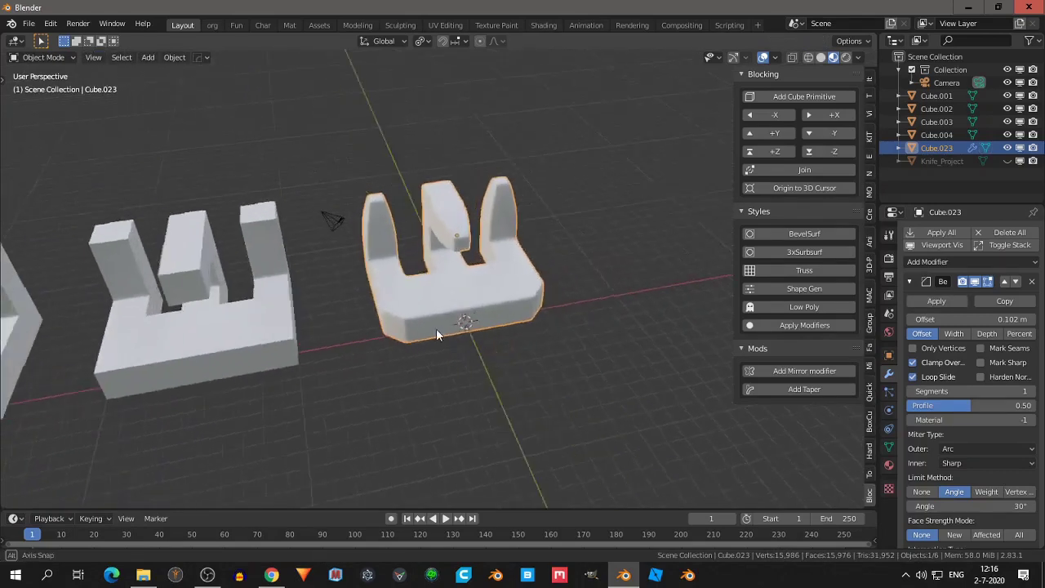
mouse_move(436, 328)
middle_down()
mouse_move(439, 306)
mouse_move(554, 285)
middle_up()
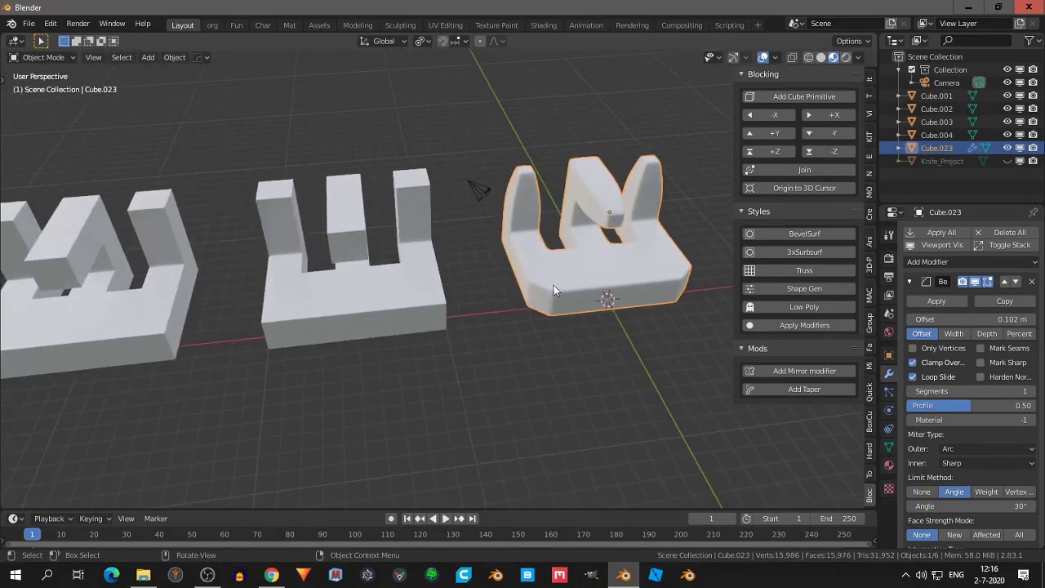
click(889, 465)
click(953, 312)
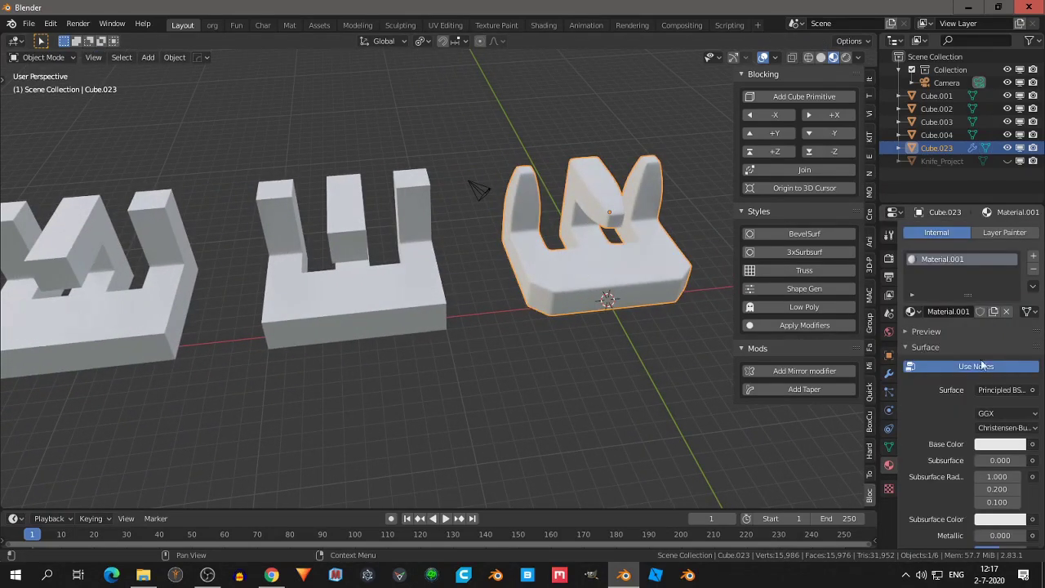
click(996, 444)
click(956, 324)
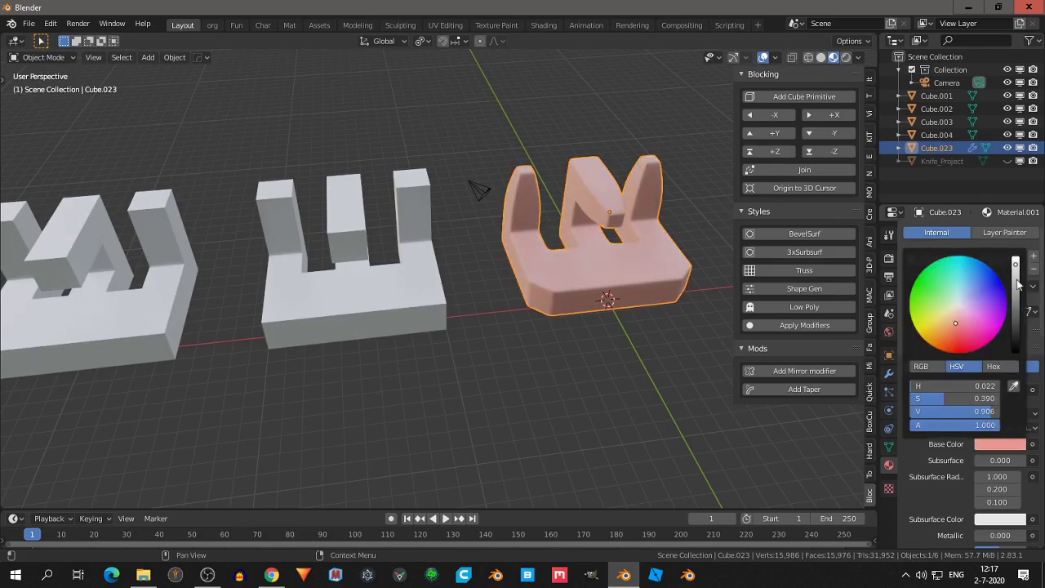
drag(1016, 274, 1016, 298)
scroll(568, 278, down, 2)
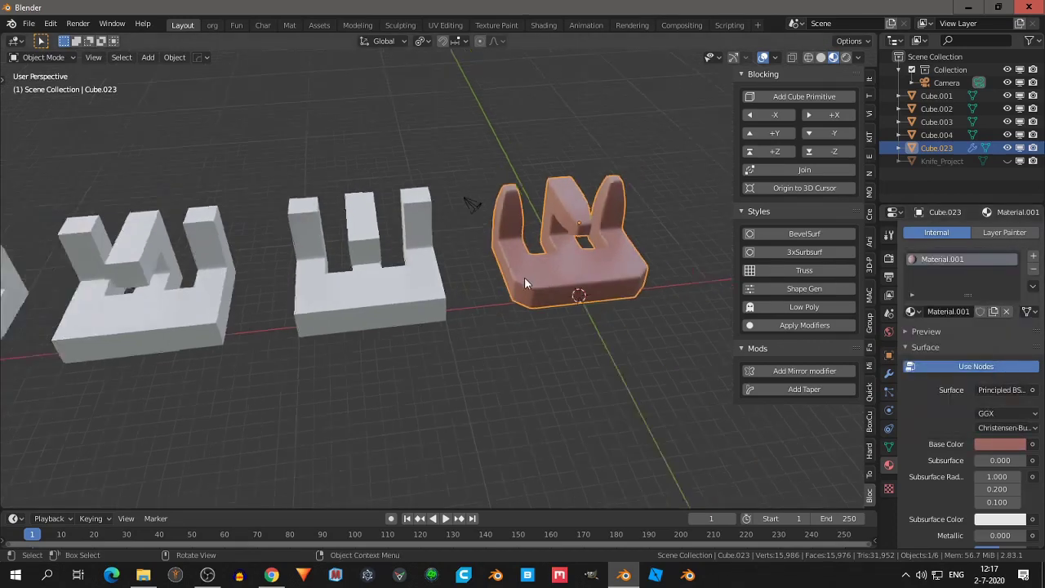
scroll(539, 277, down, 2)
Select all five blocks with the pink one active and link its material to them
click(105, 295)
shift+click(295, 264)
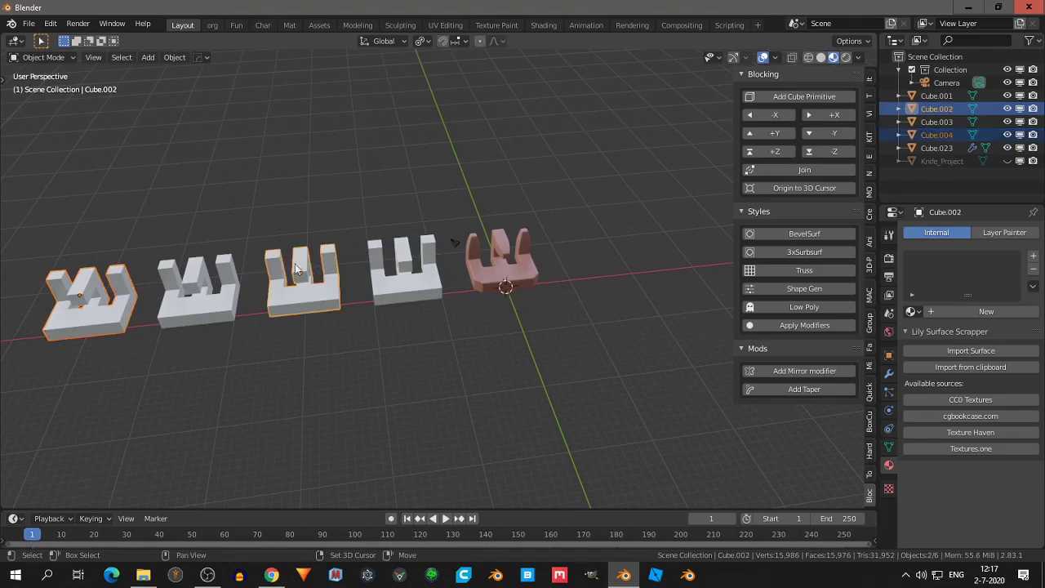
shift+click(196, 286)
shift+click(404, 266)
shift+click(487, 274)
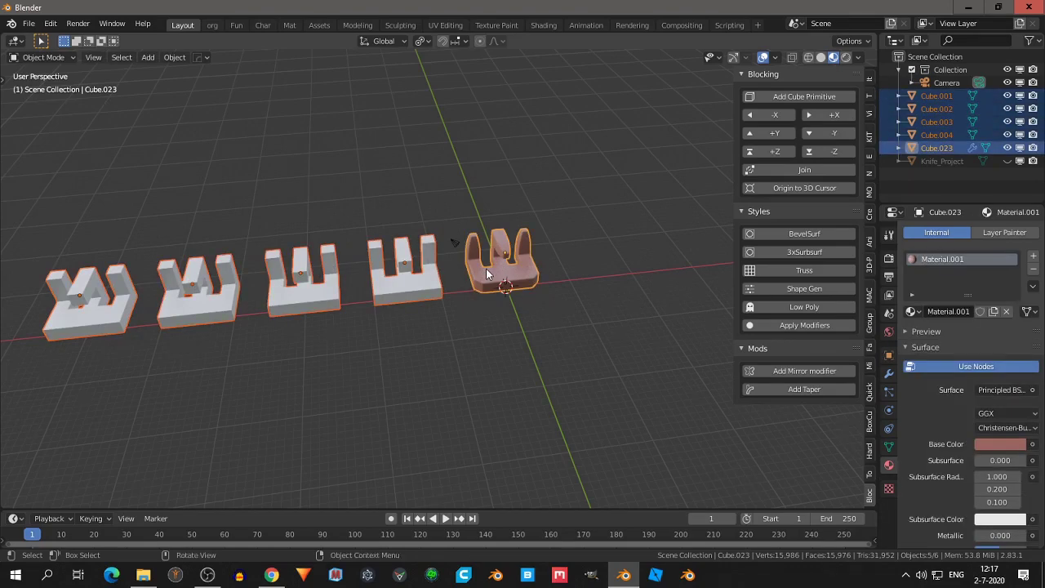
key(ctrl+l)
click(436, 303)
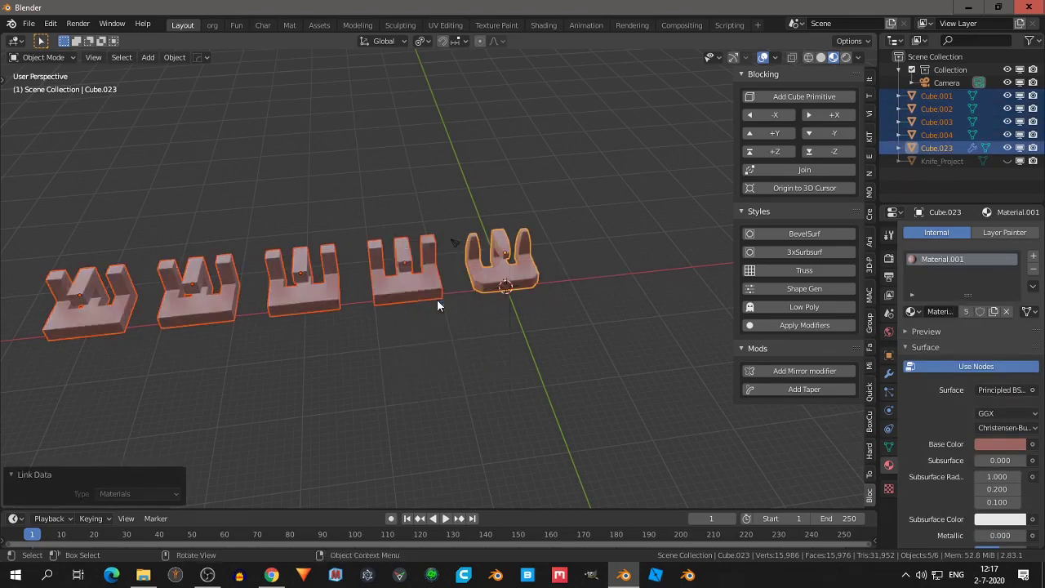
Zoom in, centre the U block in view, and select only it
scroll(422, 315, up, 1)
scroll(422, 315, up, 3)
scroll(424, 300, up, 2)
shift+middle_drag(414, 286, 462, 283)
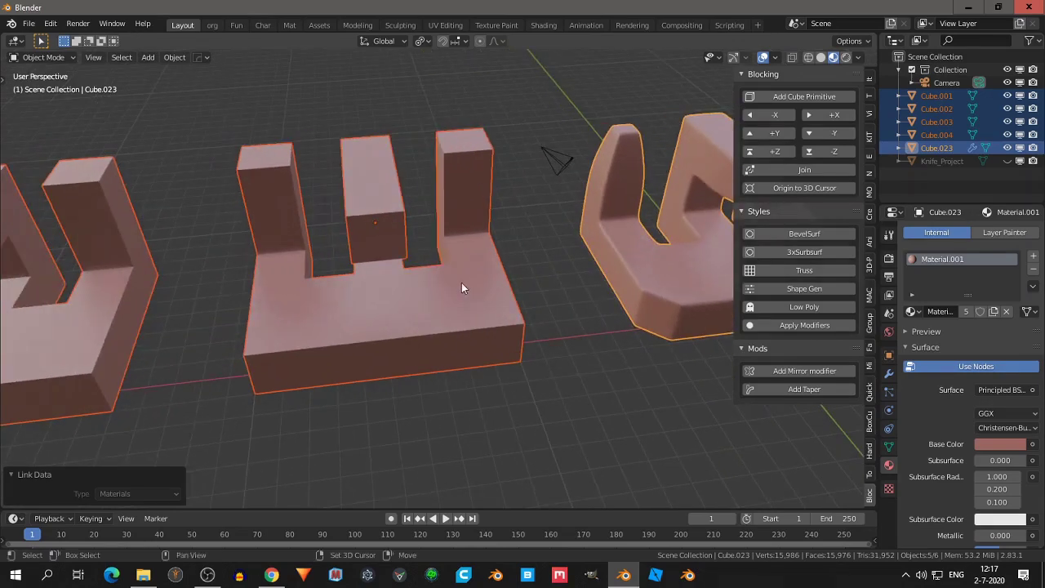
click(461, 282)
Apply 3x Subsurf to the U block and scale down its bridge end and both pillar tops
click(782, 250)
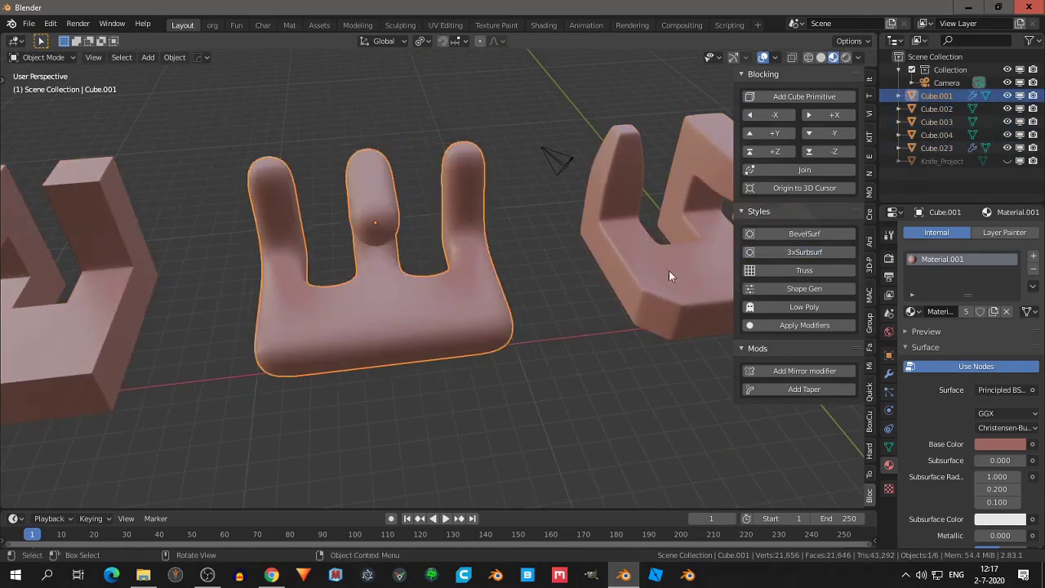
middle_drag(669, 271, 317, 222)
key(Tab)
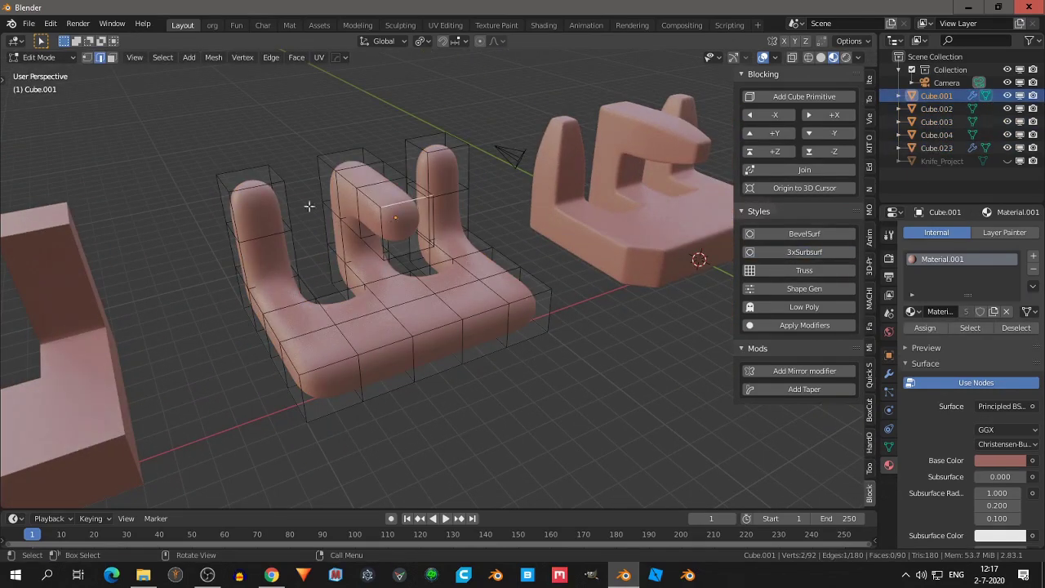
key(3)
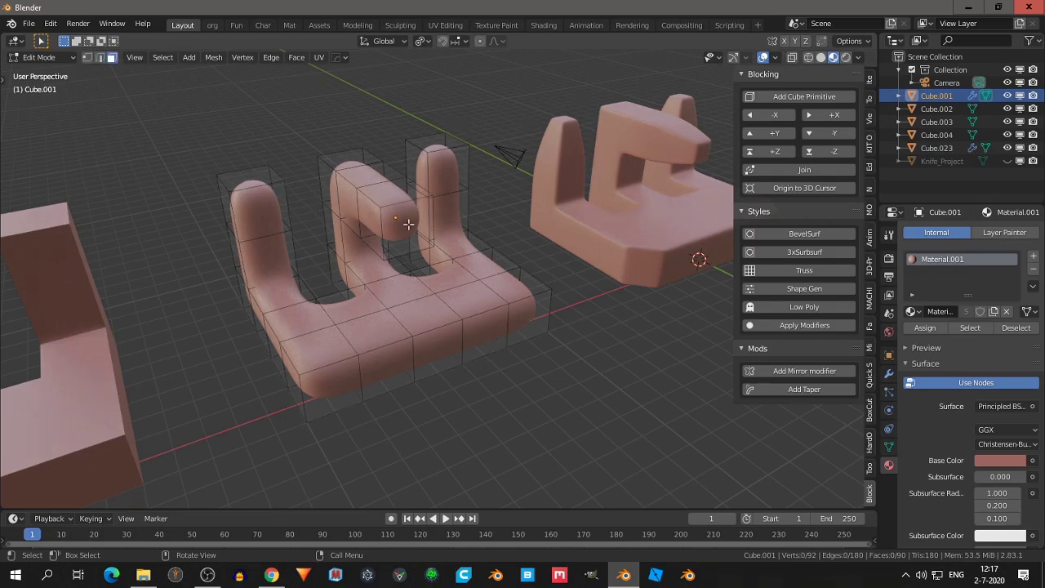
click(408, 223)
shift+click(249, 177)
shift+click(432, 147)
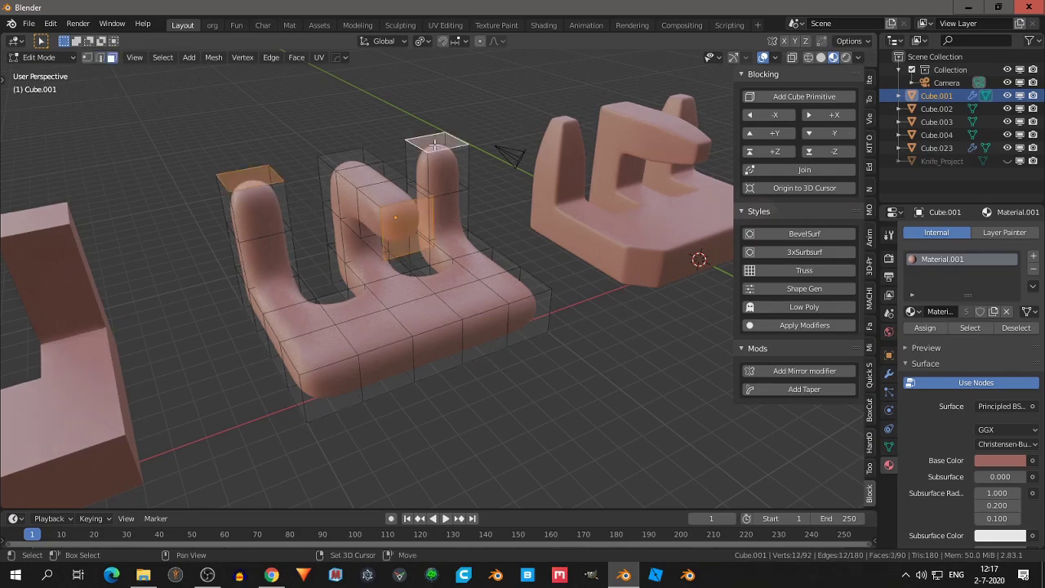
key(s)
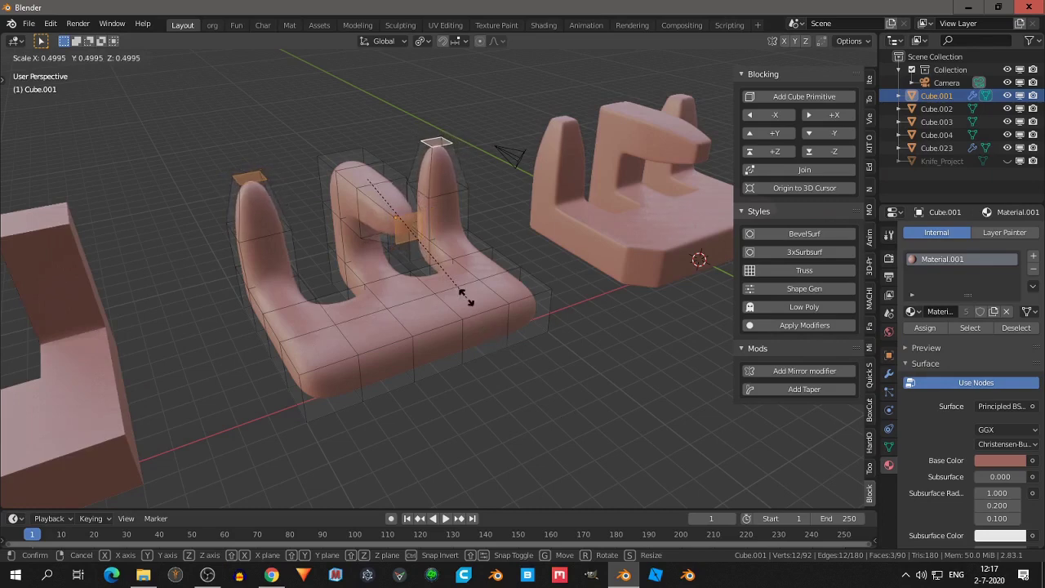
click(465, 298)
middle_drag(466, 299, 463, 325)
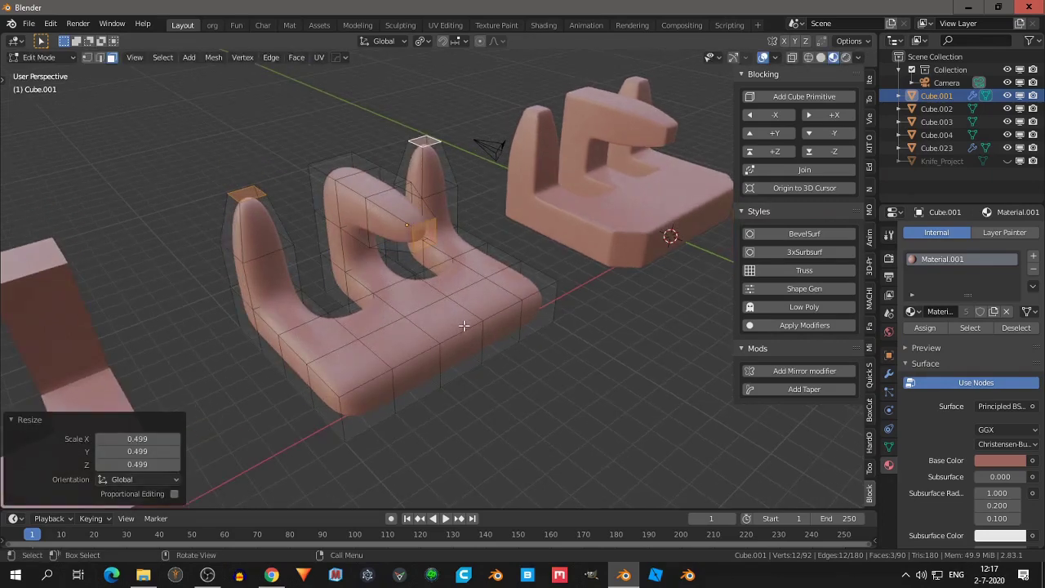
Snap the 3D cursor to the edge loop around the middle of the bridge arm
key(2)
click(382, 183)
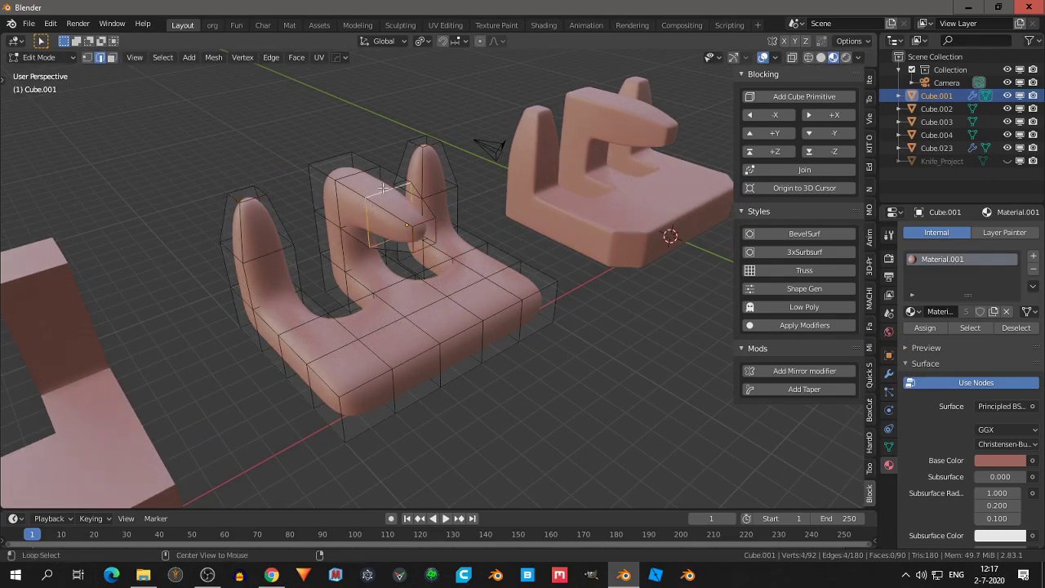
alt+click(377, 222)
middle_drag(377, 222, 408, 242)
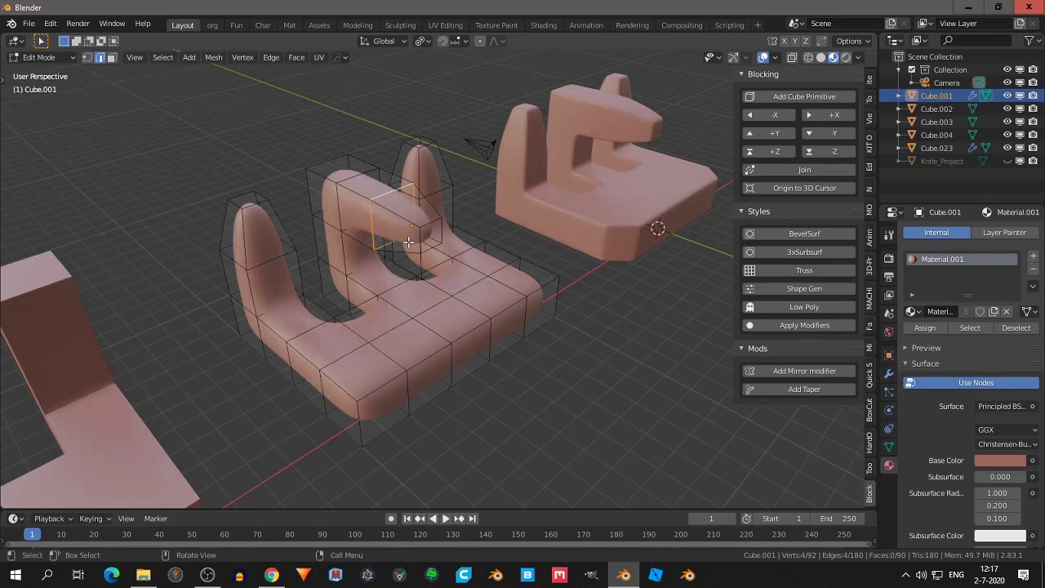
key(shift+s)
click(393, 320)
Rotate the arm's end face downward around the 3D cursor on the X axis
key(3)
click(426, 235)
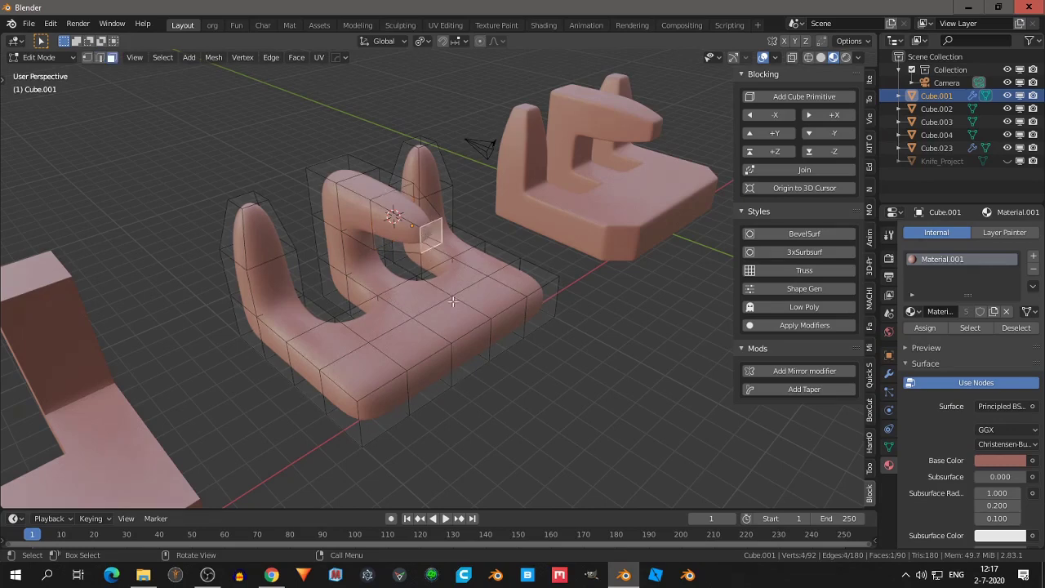
middle_drag(426, 233, 443, 305)
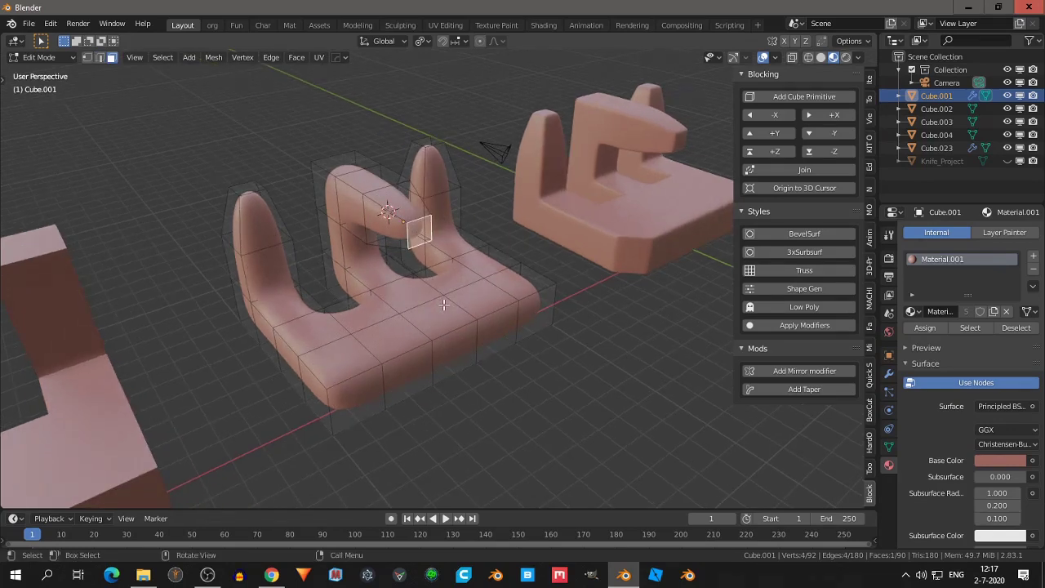
key(period)
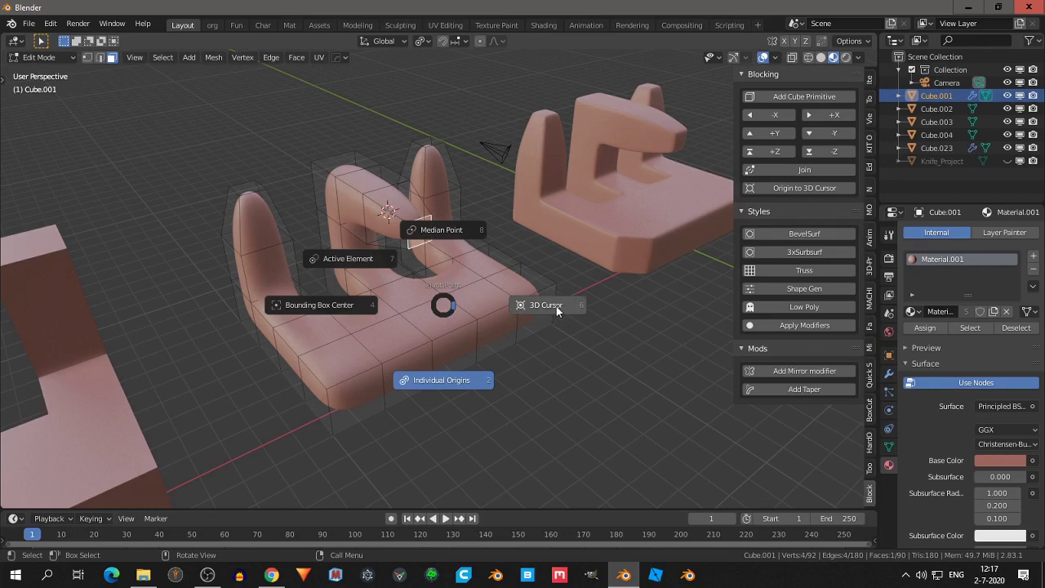
click(557, 306)
middle_drag(556, 306, 509, 297)
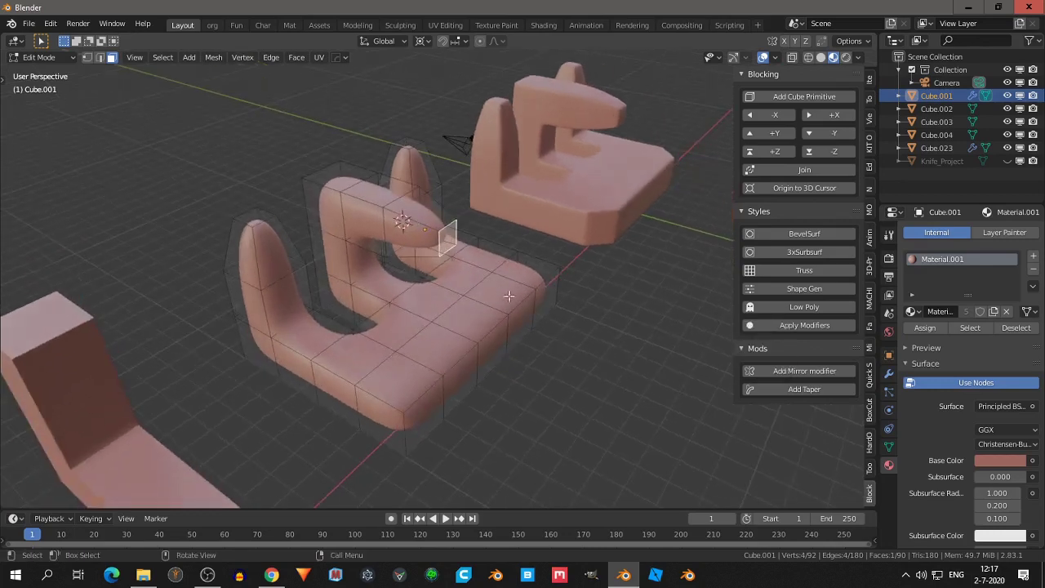
key(r)
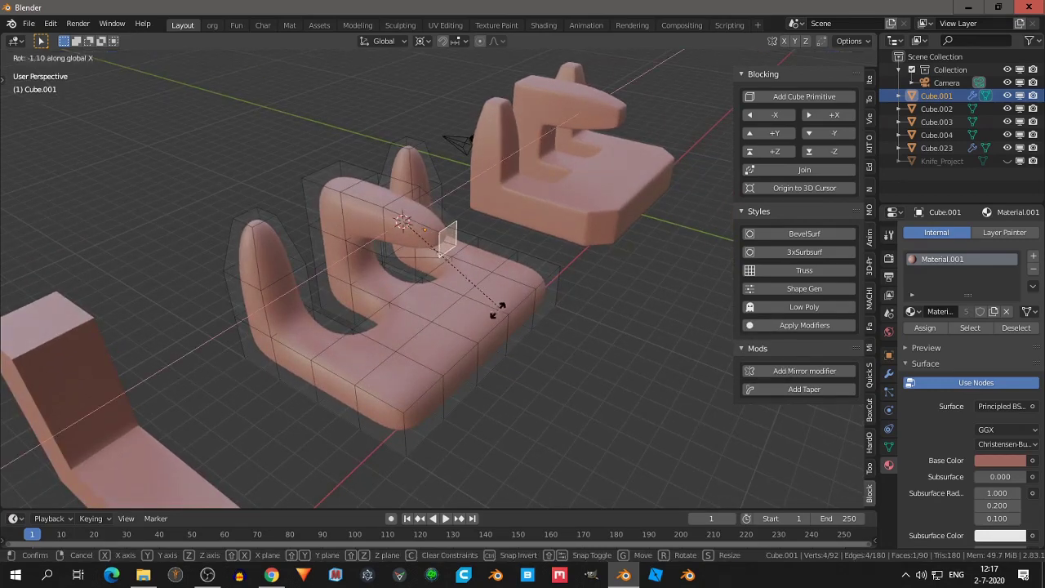
key(z)
key(x)
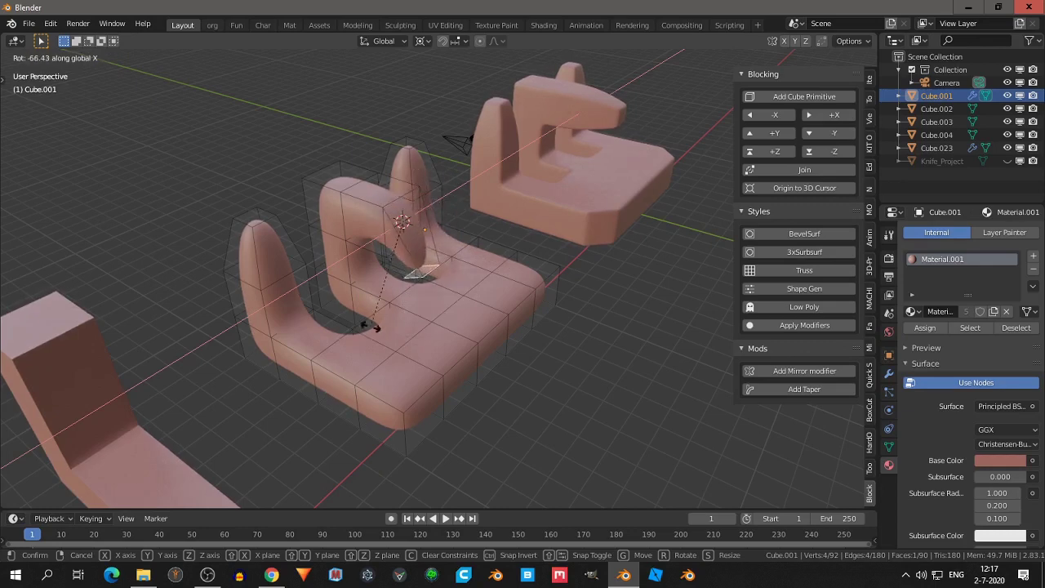
click(419, 289)
middle_drag(419, 288, 234, 271)
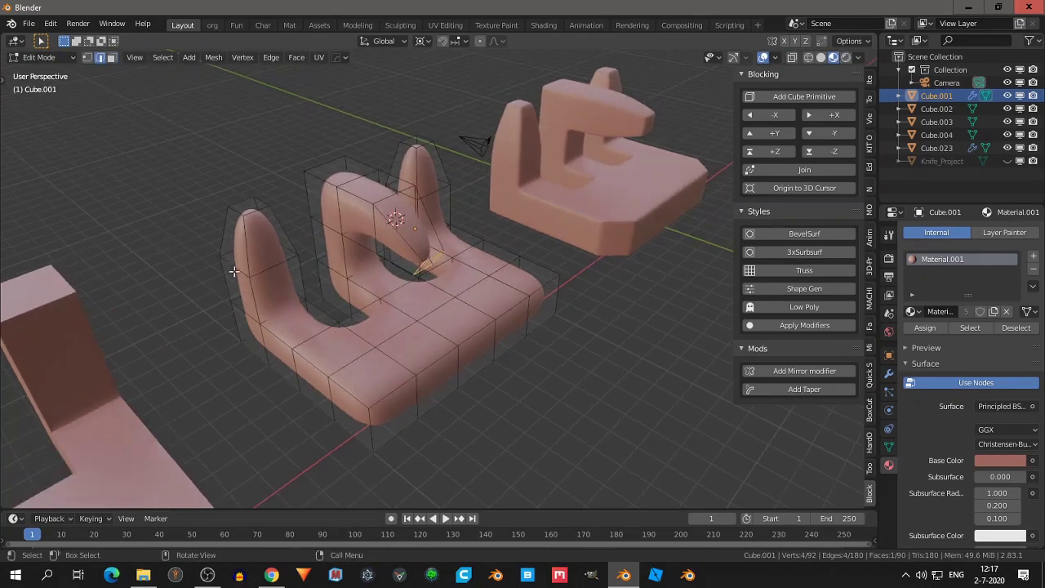
Snap the 3D cursor to the left and middle prong edge loops and pivot around it
alt+click(272, 265)
alt+shift+click(442, 191)
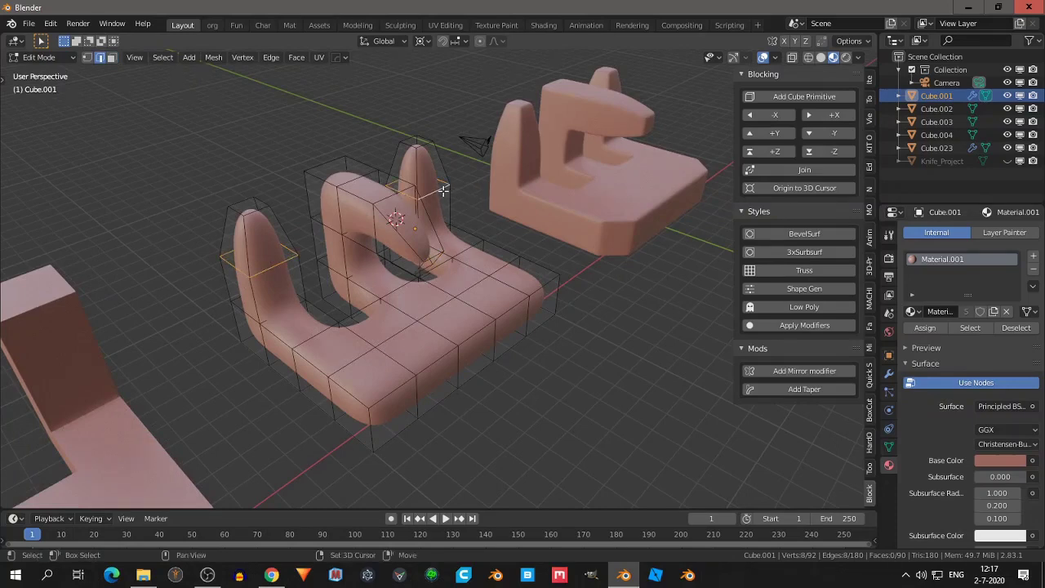
key(shift+s)
click(454, 267)
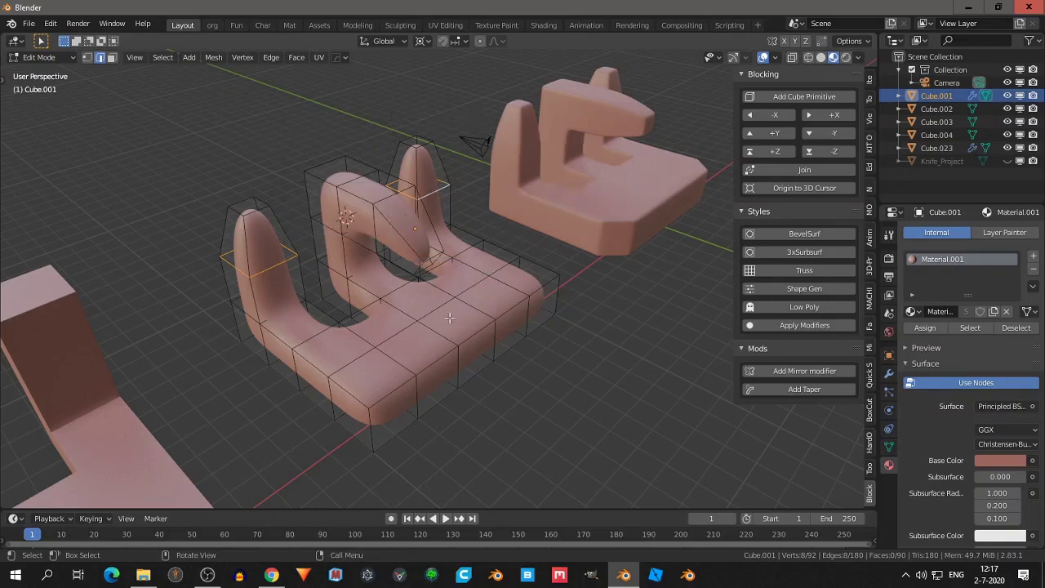
key(period)
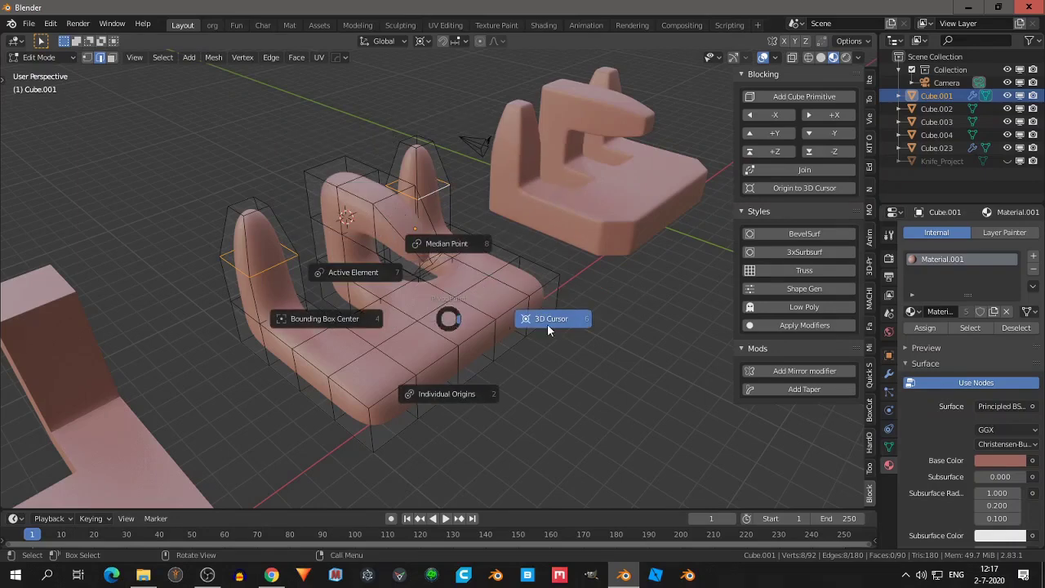
click(476, 325)
middle_drag(449, 307, 486, 341)
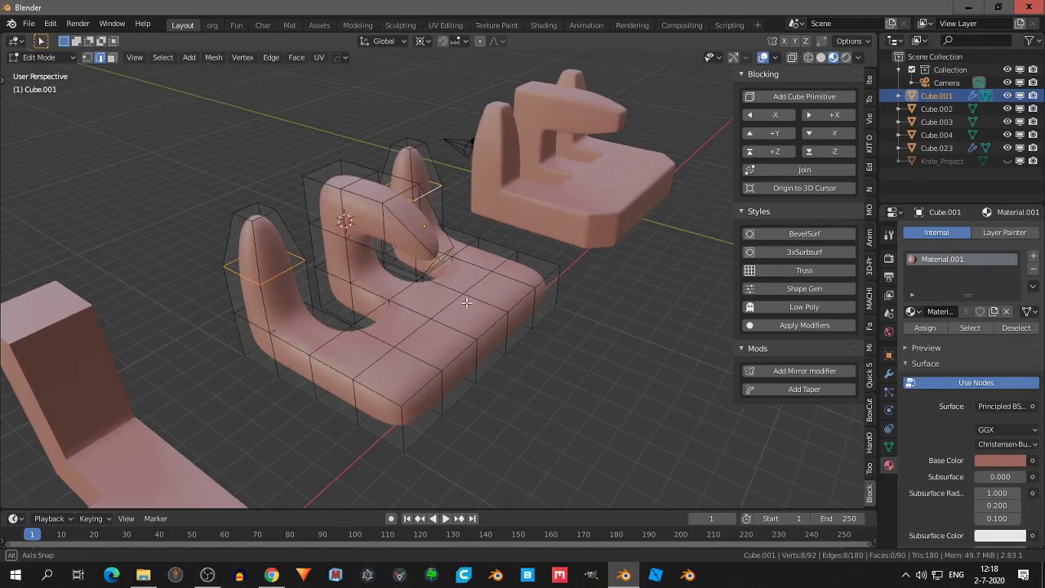
key(r)
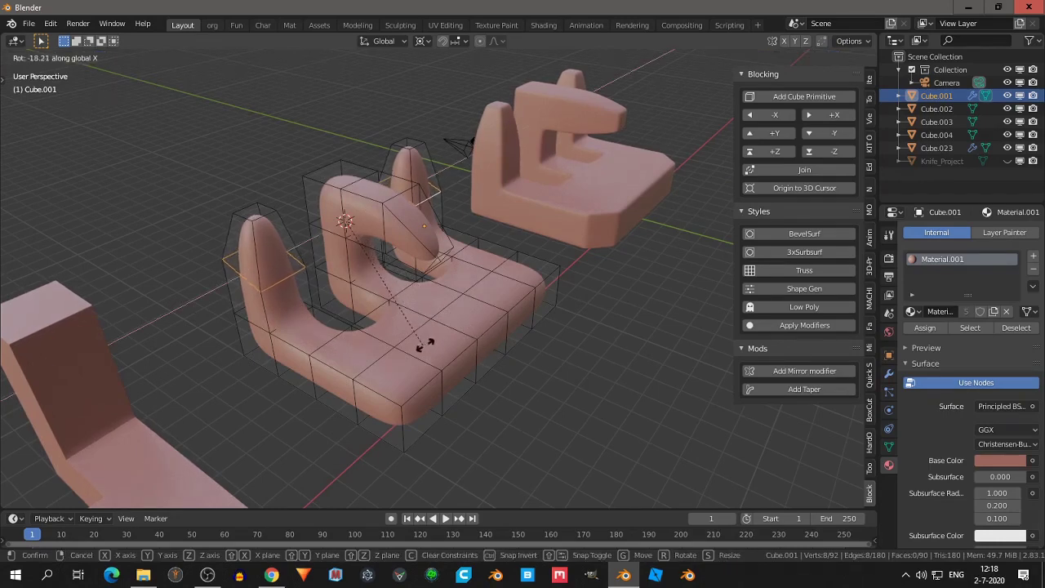
key(Escape)
Rotate the two prong top faces on the X axis to bend them forward into hooks
key(3)
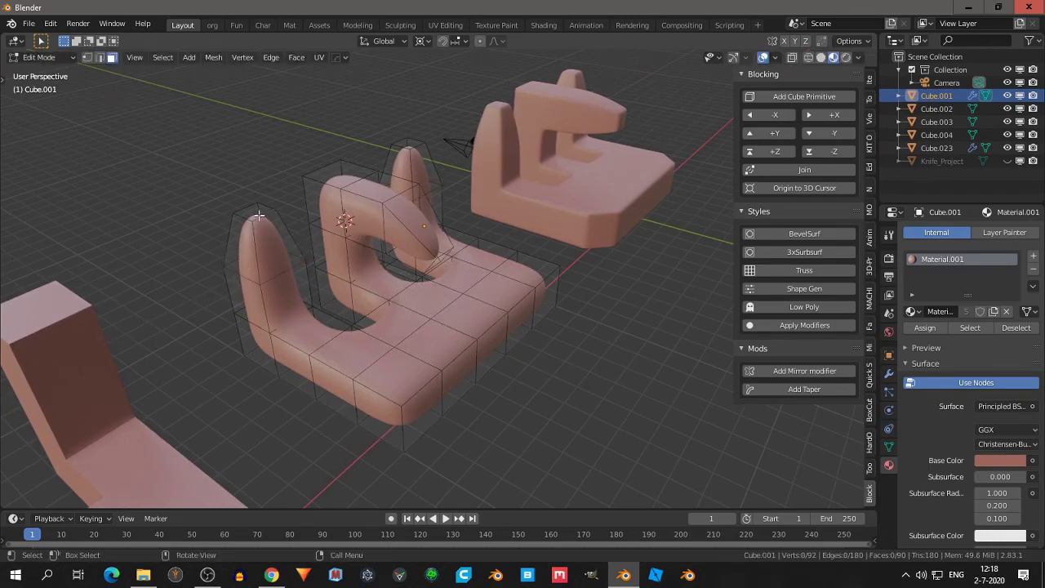
click(258, 216)
shift+click(408, 144)
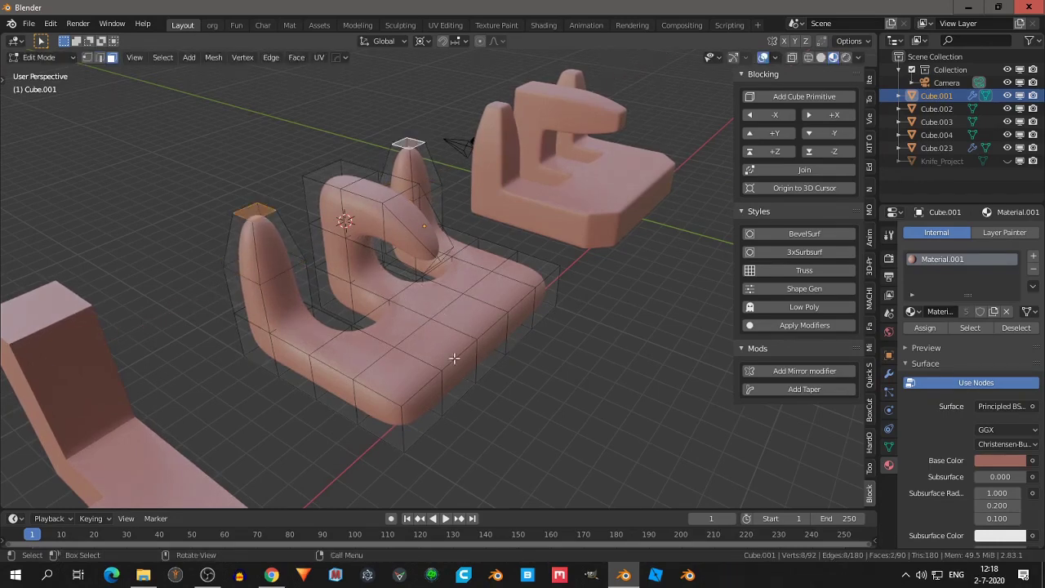
key(r)
key(x)
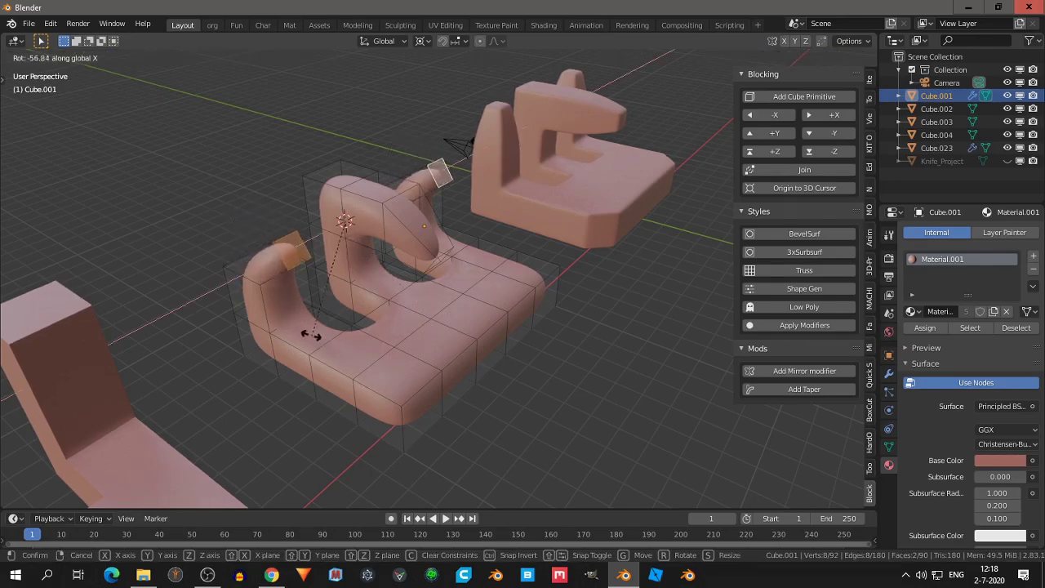
click(311, 334)
middle_drag(405, 363, 375, 366)
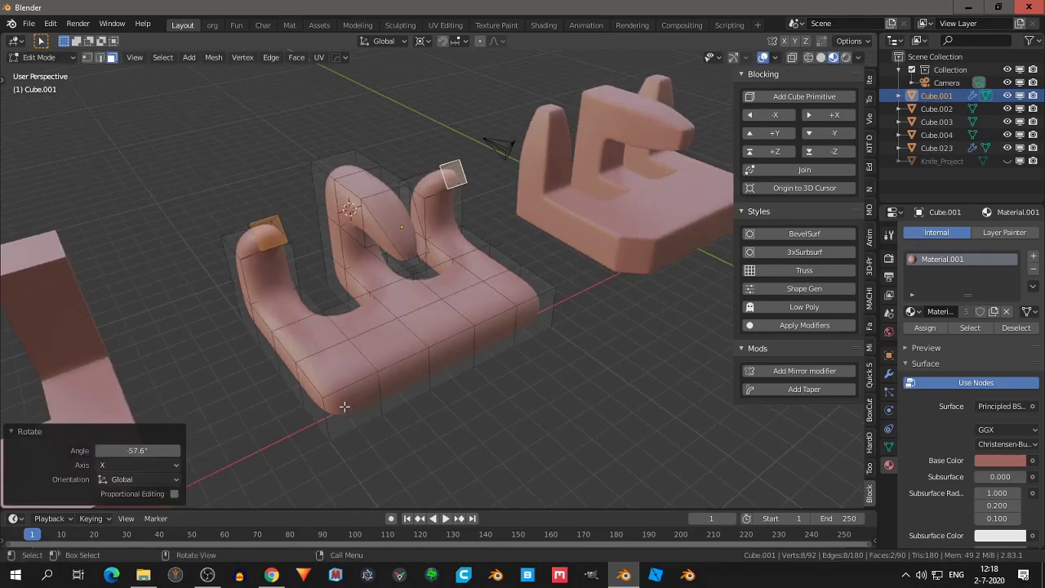
Bevel the block's bottom corner edge with Ctrl+B and return to Object Mode
click(329, 417)
key(2)
click(328, 414)
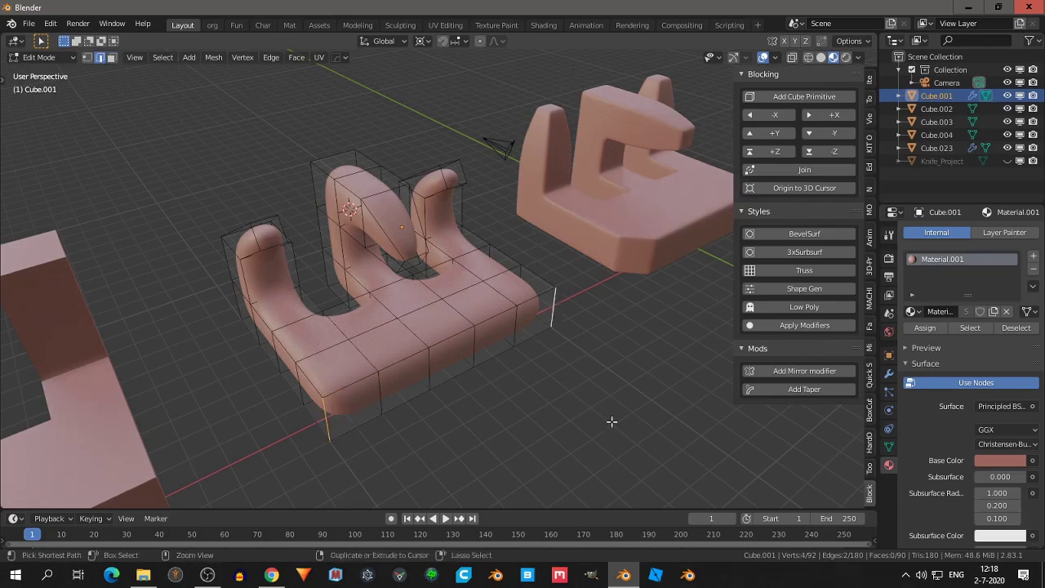
key(ctrl+b)
click(645, 441)
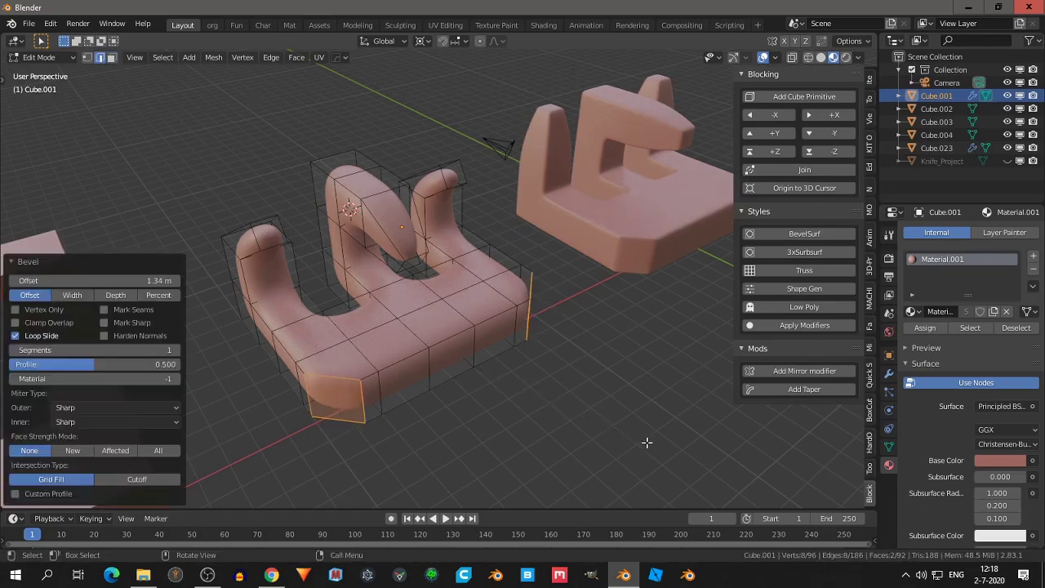
key(Tab)
mouse_move(474, 391)
middle_down()
mouse_move(389, 366)
mouse_move(419, 361)
middle_up()
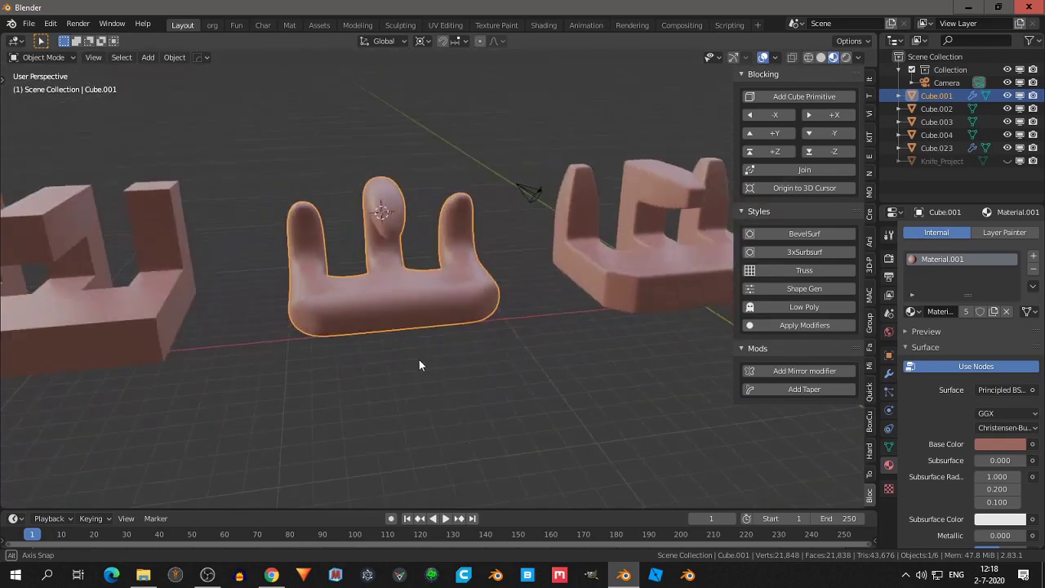
Apply the block's modifiers, then shrink the whole mesh inward along its normals with Alt+S
click(798, 326)
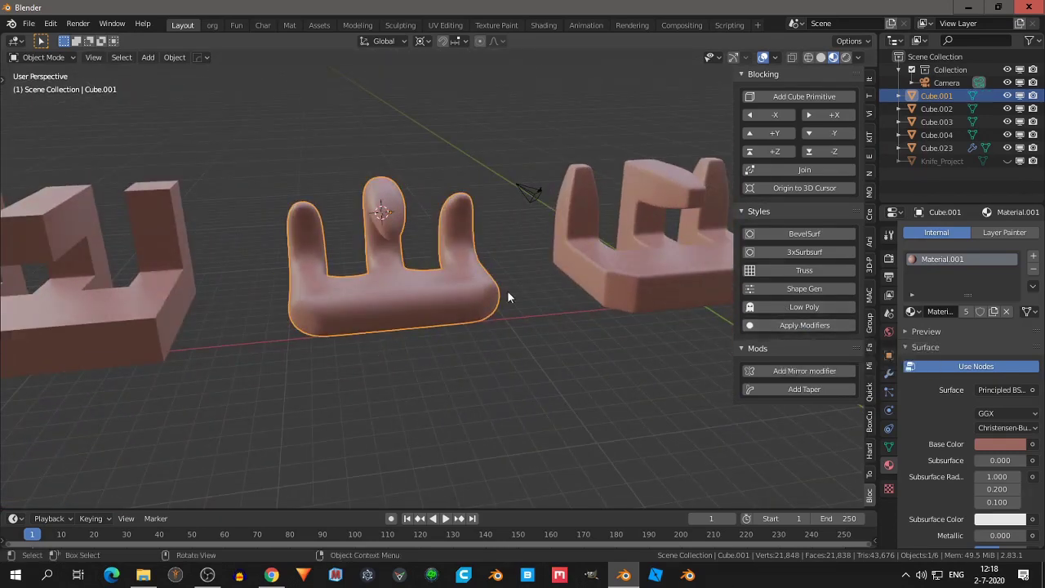
click(888, 374)
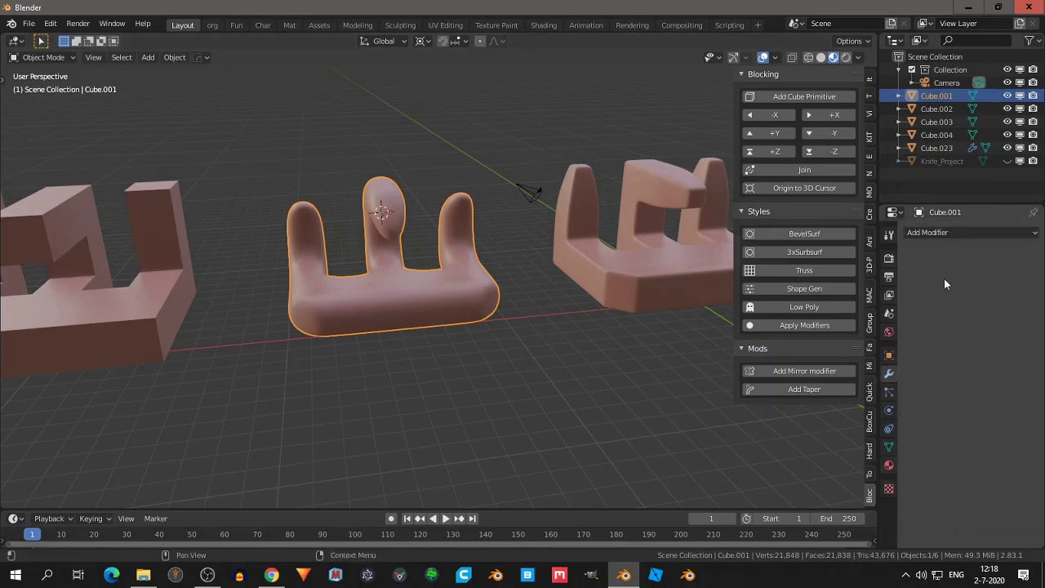
key(Tab)
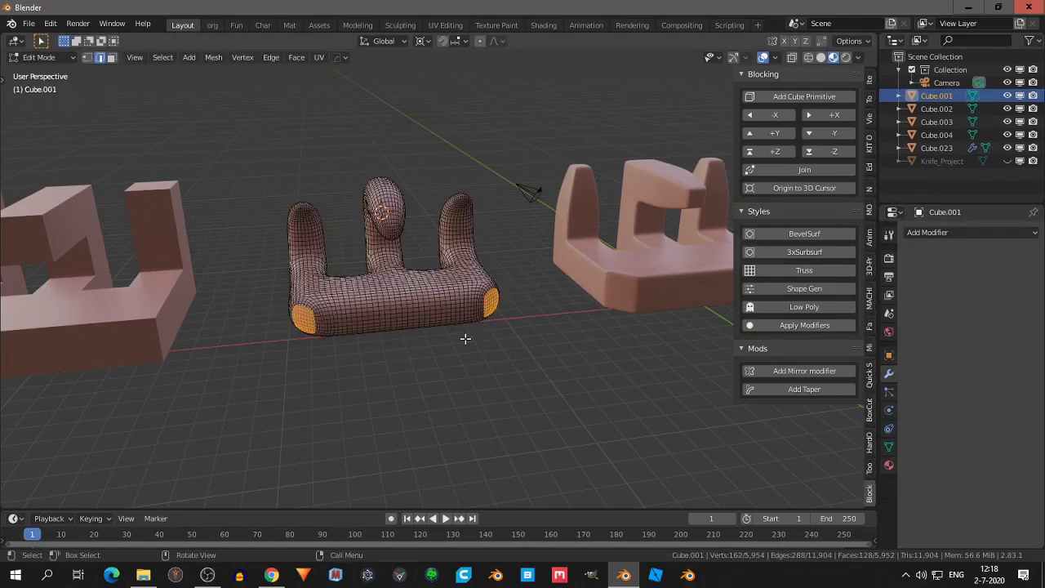
middle_drag(465, 338, 474, 345)
key(a)
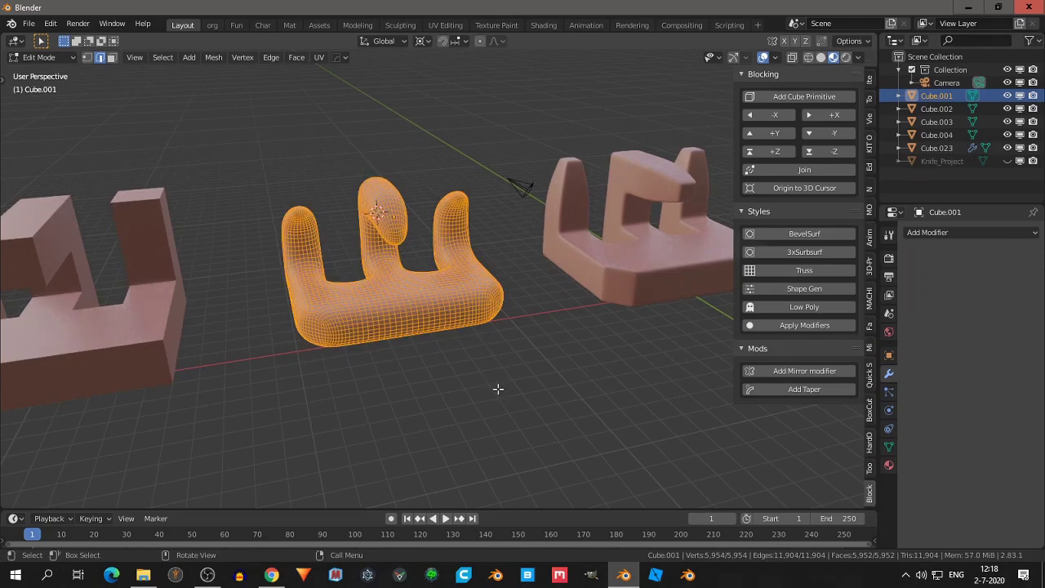
key(alt+s)
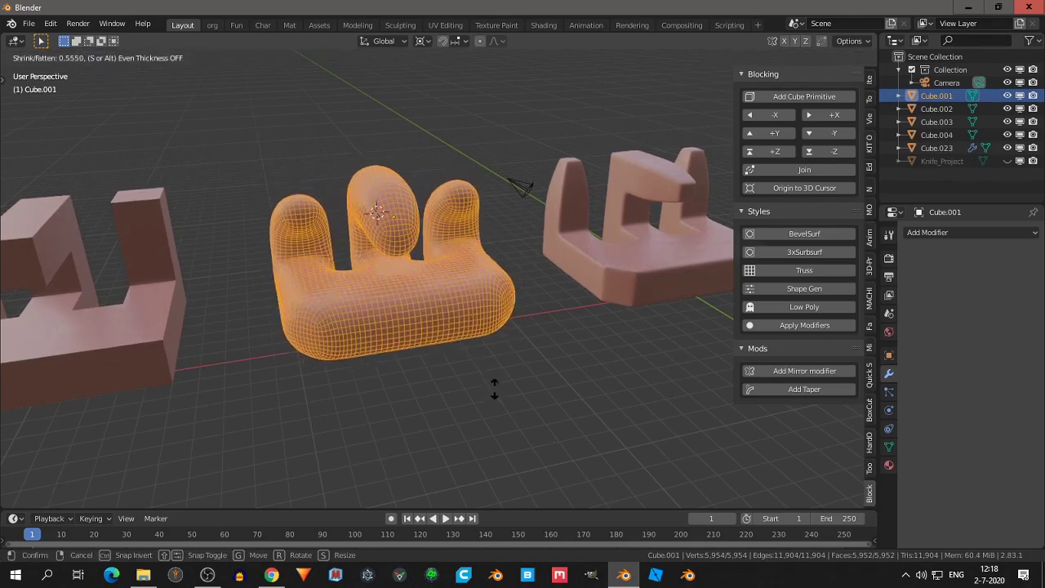
click(564, 482)
mouse_move(508, 401)
middle_down()
mouse_move(528, 401)
mouse_move(333, 356)
mouse_move(267, 376)
mouse_move(467, 362)
mouse_move(455, 368)
middle_up()
key(Tab)
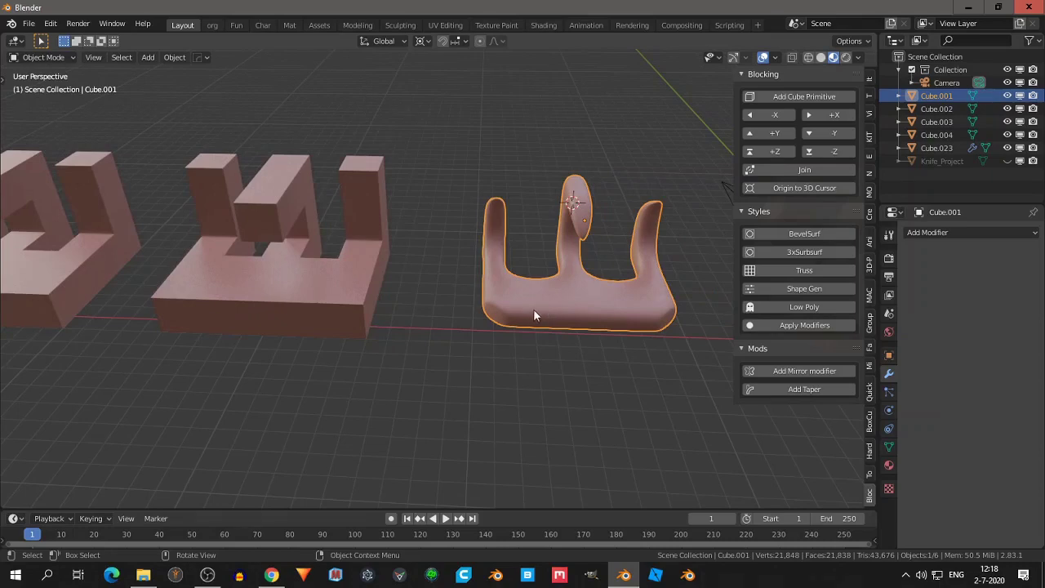
mouse_move(533, 308)
middle_down()
mouse_move(501, 315)
mouse_move(592, 306)
middle_up()
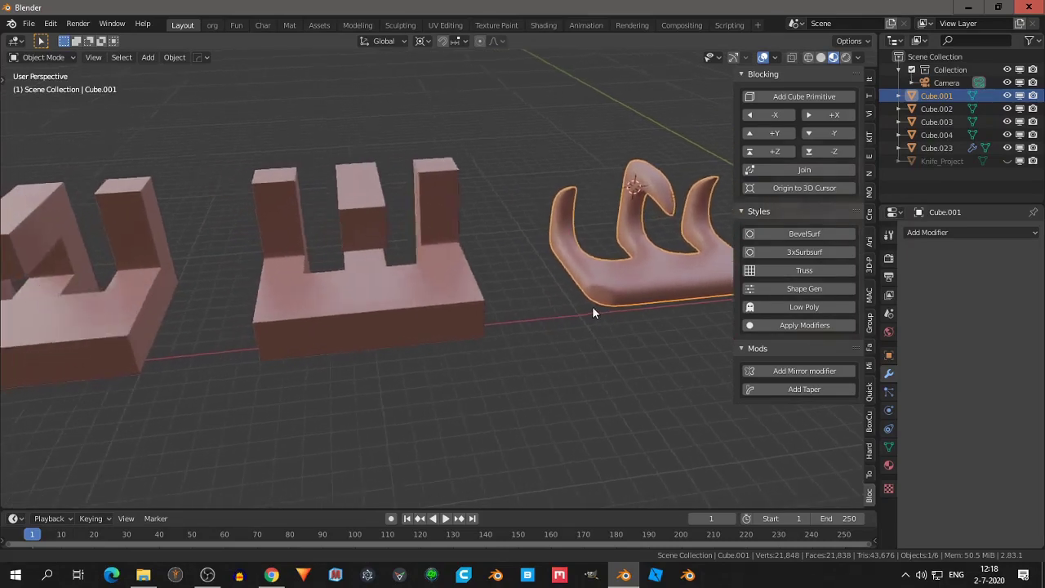
Apply the Truss style to Cube.002 to make it a lattice
click(425, 295)
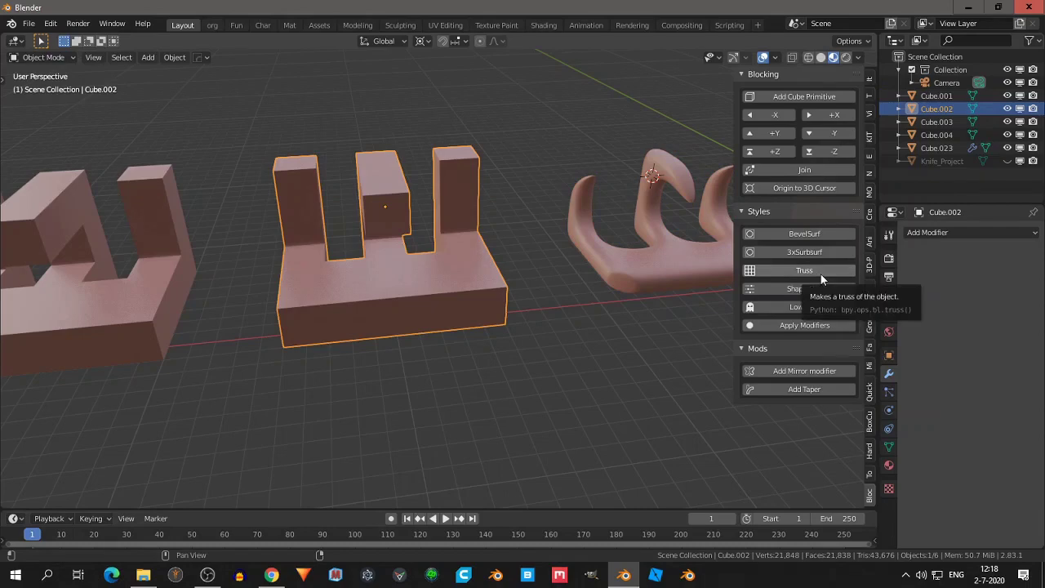
click(820, 273)
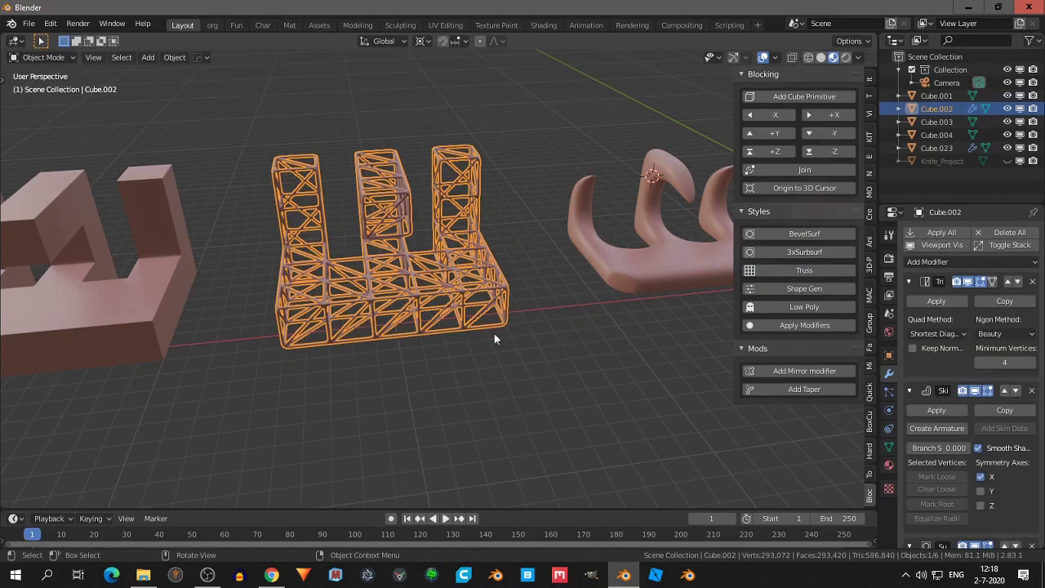
click(523, 361)
mouse_move(505, 369)
middle_down()
mouse_move(553, 366)
mouse_move(437, 315)
middle_up()
click(429, 295)
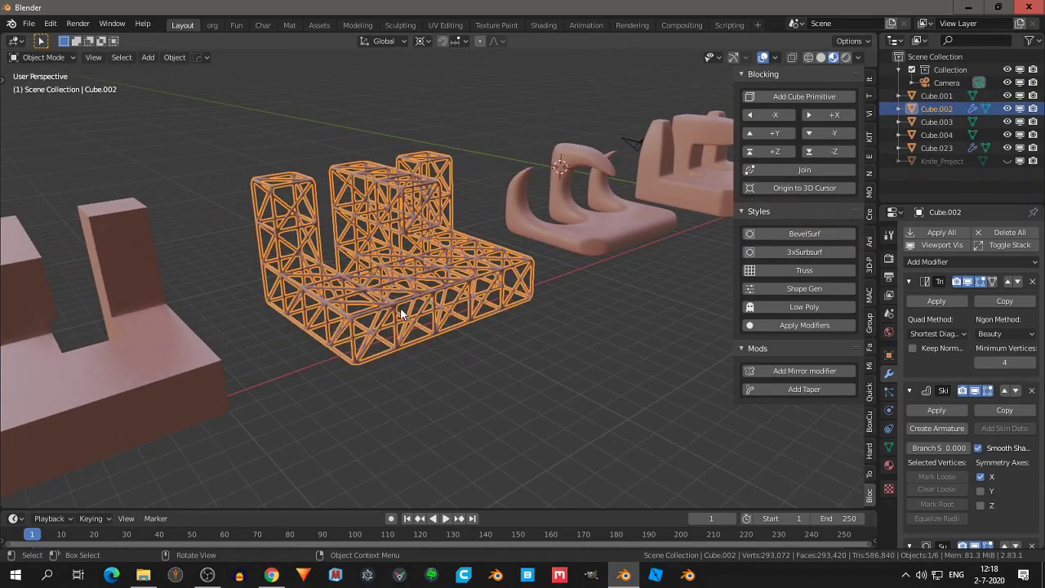
Resize the truss struts to 0.656 in Edit Mode and inspect the thinner lattice
key(Tab)
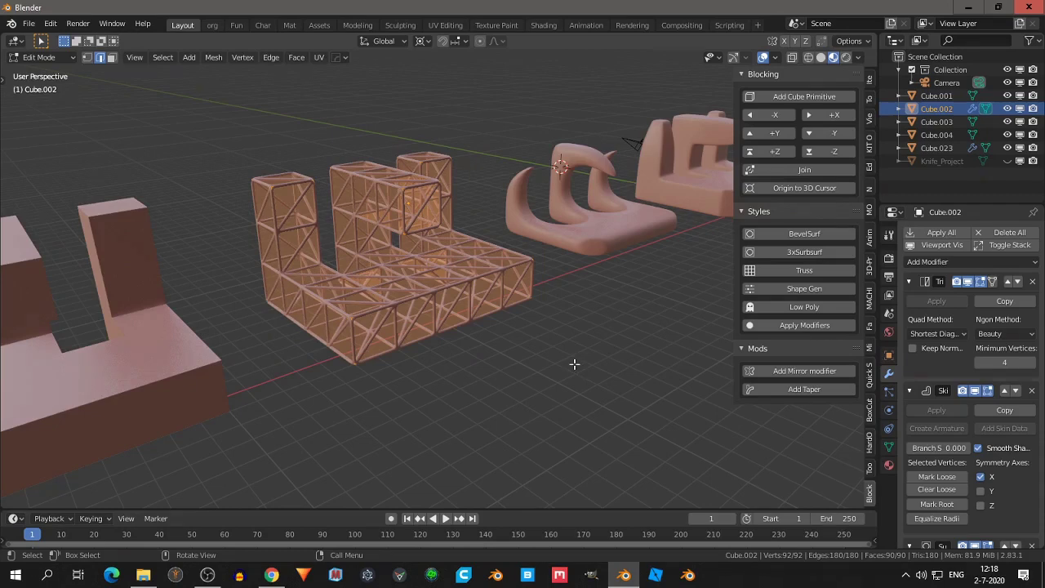
key(s)
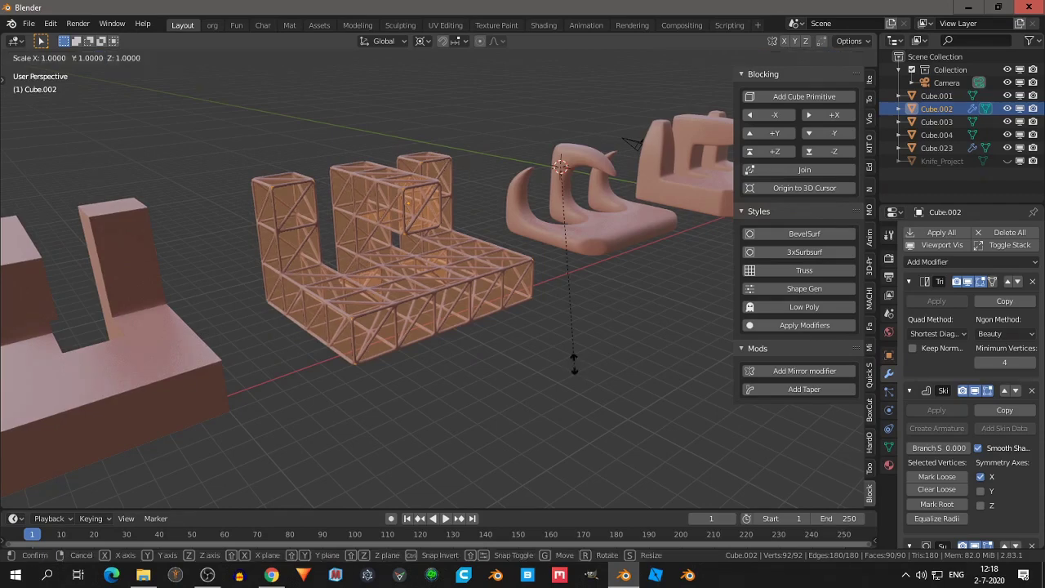
click(571, 297)
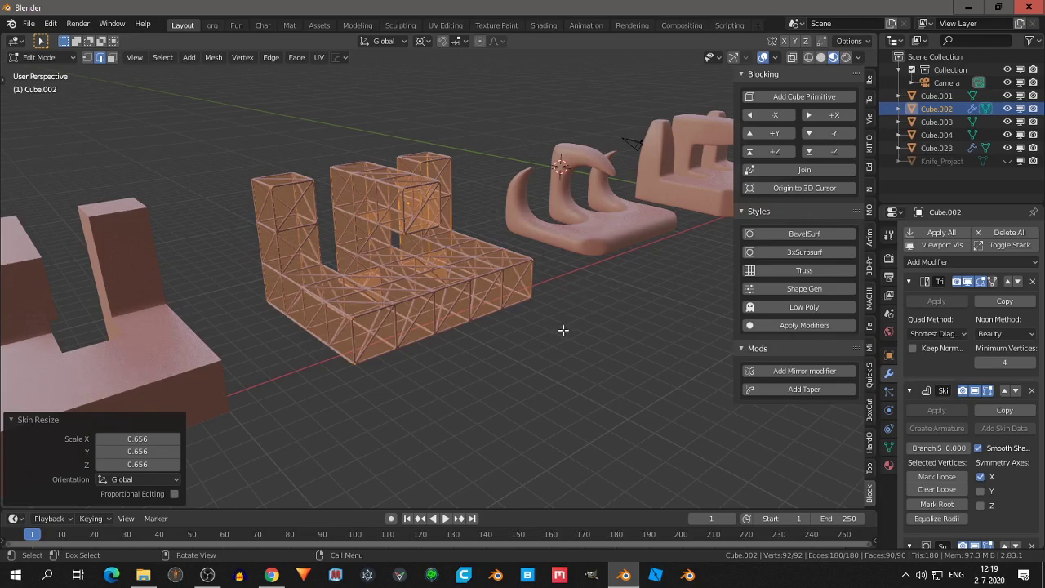
key(Tab)
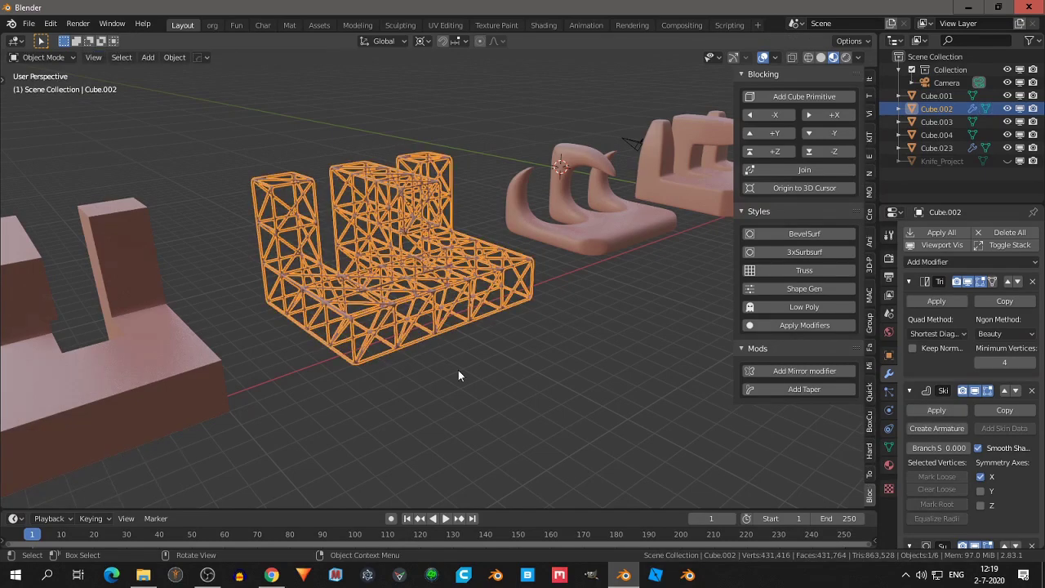
click(475, 389)
middle_drag(475, 389, 432, 398)
scroll(433, 398, up, 5)
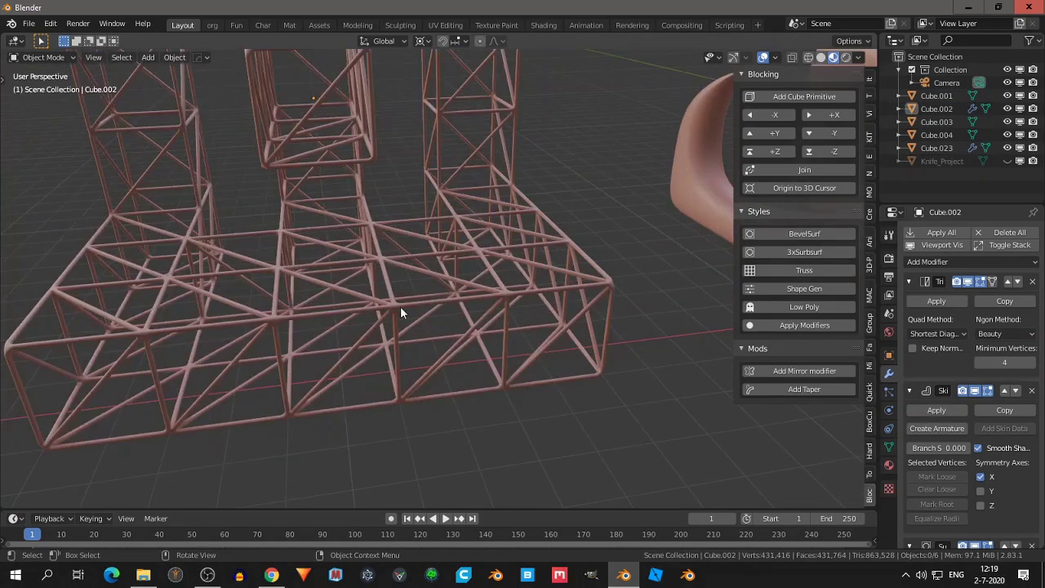
scroll(396, 331, down, 5)
mouse_move(401, 369)
middle_down()
mouse_move(439, 368)
mouse_move(479, 348)
mouse_move(425, 385)
mouse_move(468, 365)
mouse_move(490, 327)
middle_up()
scroll(425, 385, down, 3)
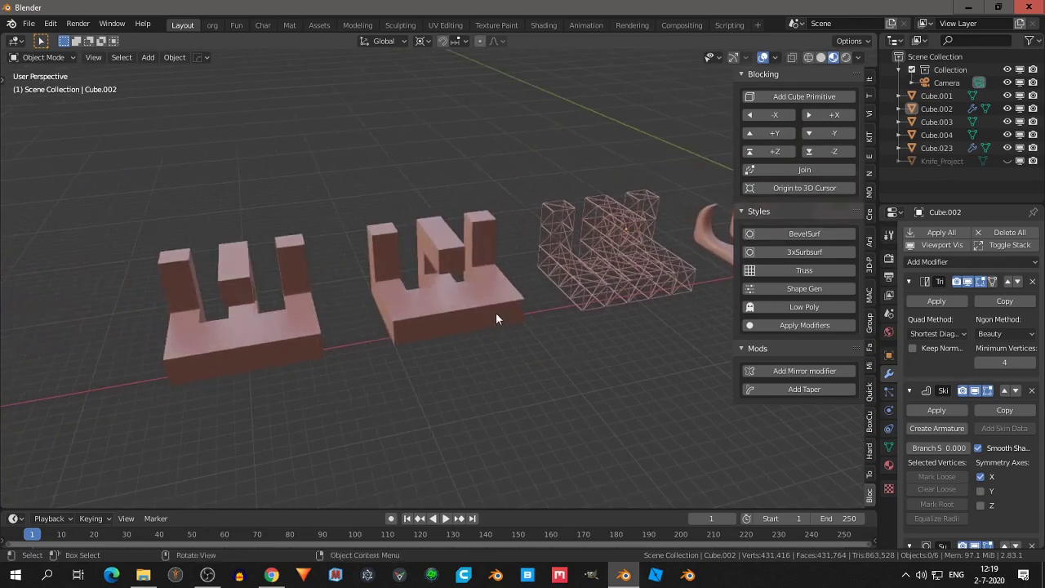
click(496, 312)
Apply the Shape Gen style to Cube.003 with a Cylinder cast and factor -0.39
click(804, 287)
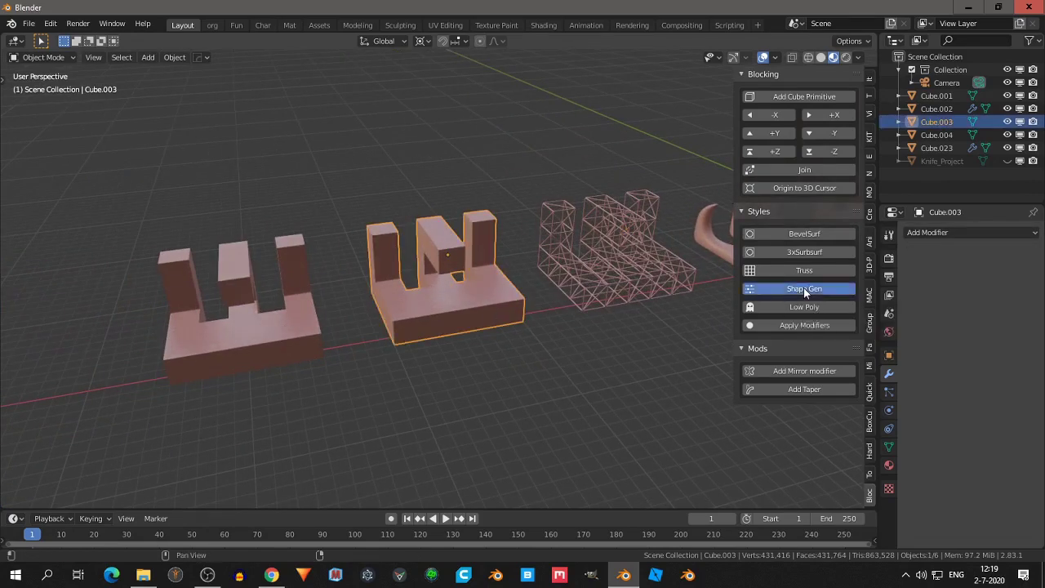
mouse_move(719, 321)
middle_down()
mouse_move(595, 325)
mouse_move(475, 300)
middle_up()
scroll(595, 325, up, 3)
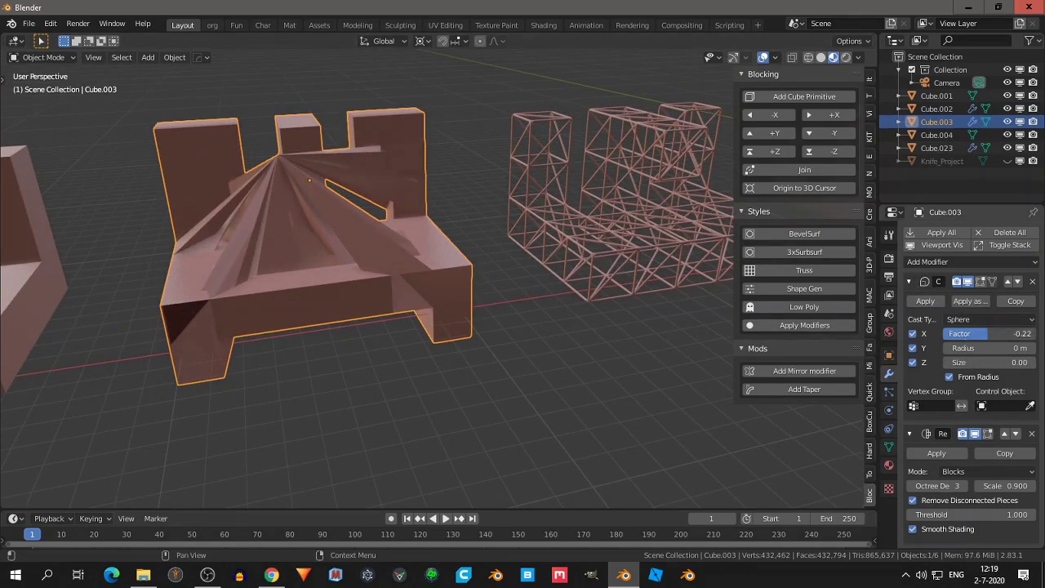
mouse_move(980, 333)
mouse_down()
mouse_move(1013, 333)
mouse_move(960, 322)
mouse_up()
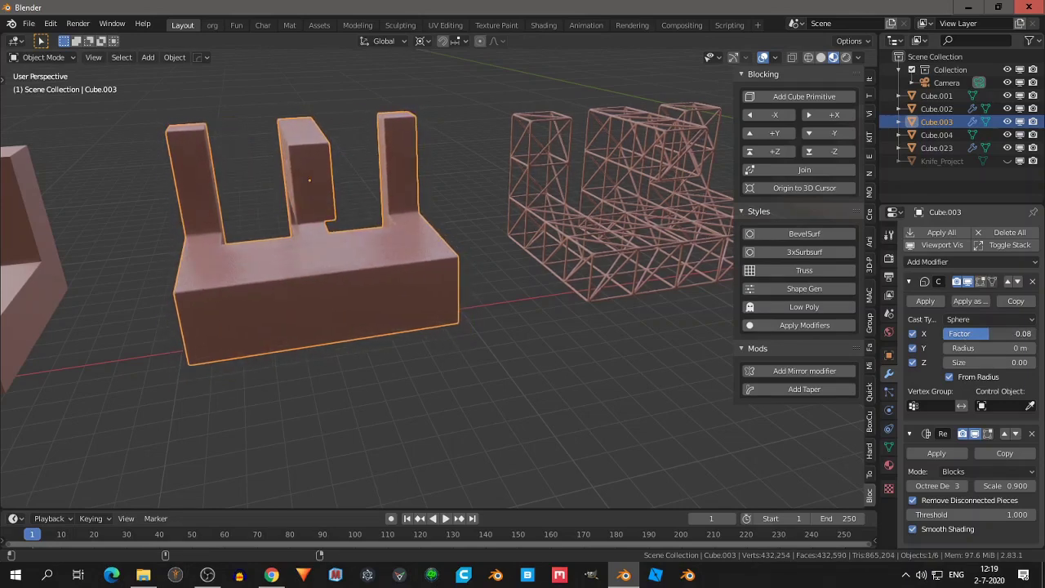
click(967, 321)
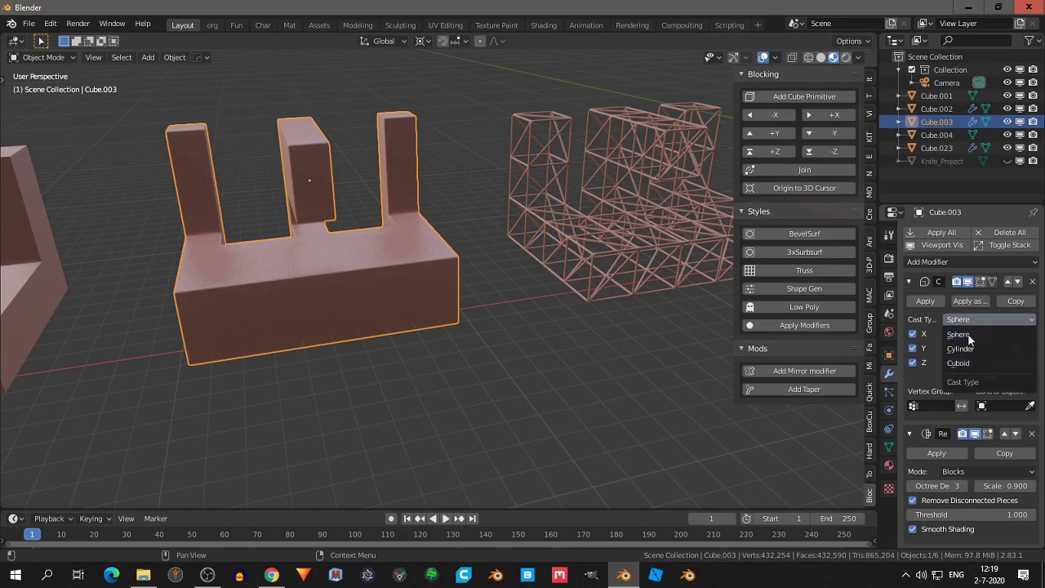
click(966, 350)
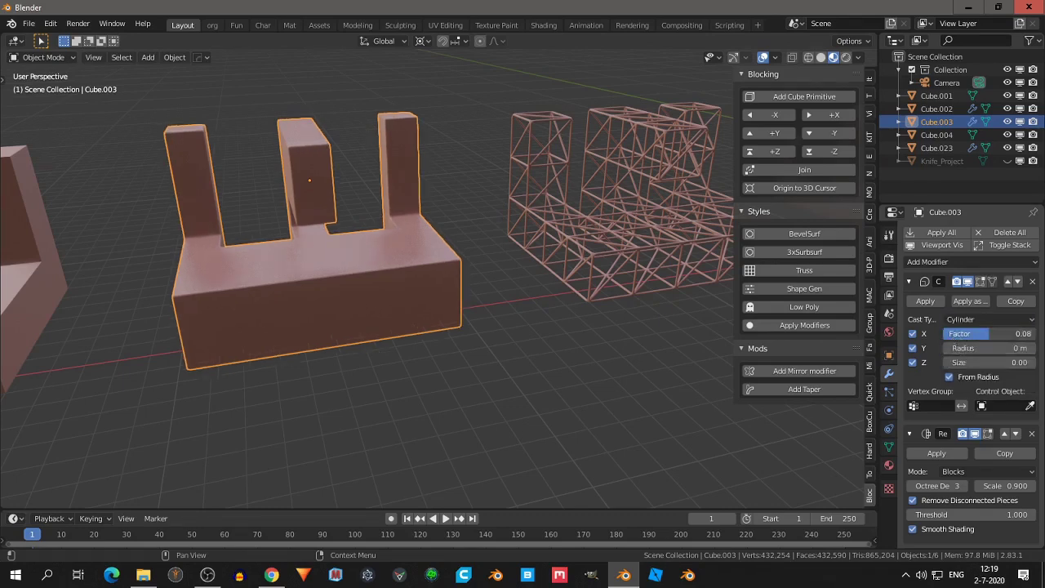
drag(972, 333, 987, 338)
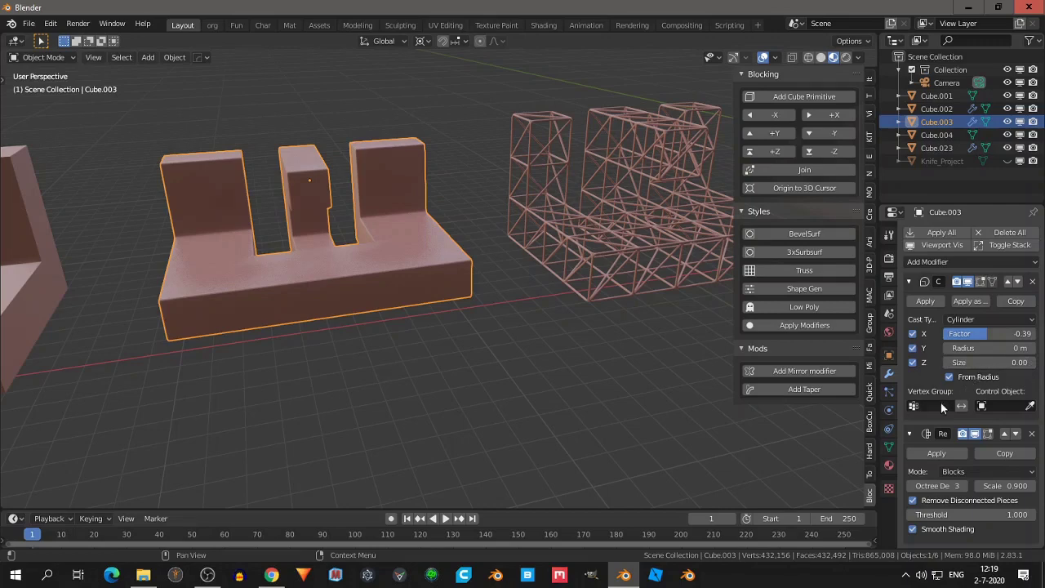
Set the Remesh octree depth to 4 and scale to about 0.944
scroll(941, 406, down, 3)
drag(984, 407, 972, 406)
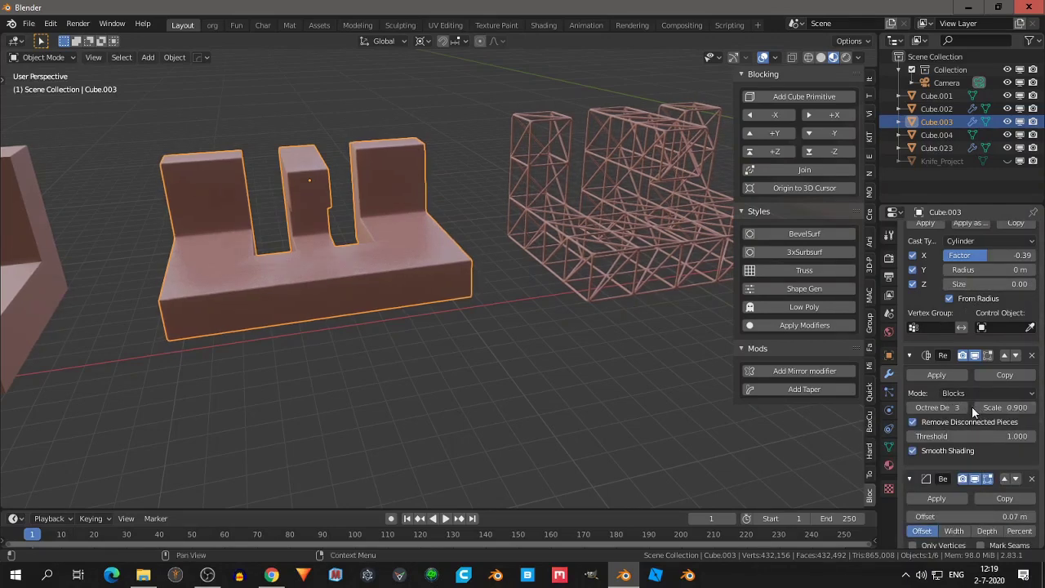
click(965, 407)
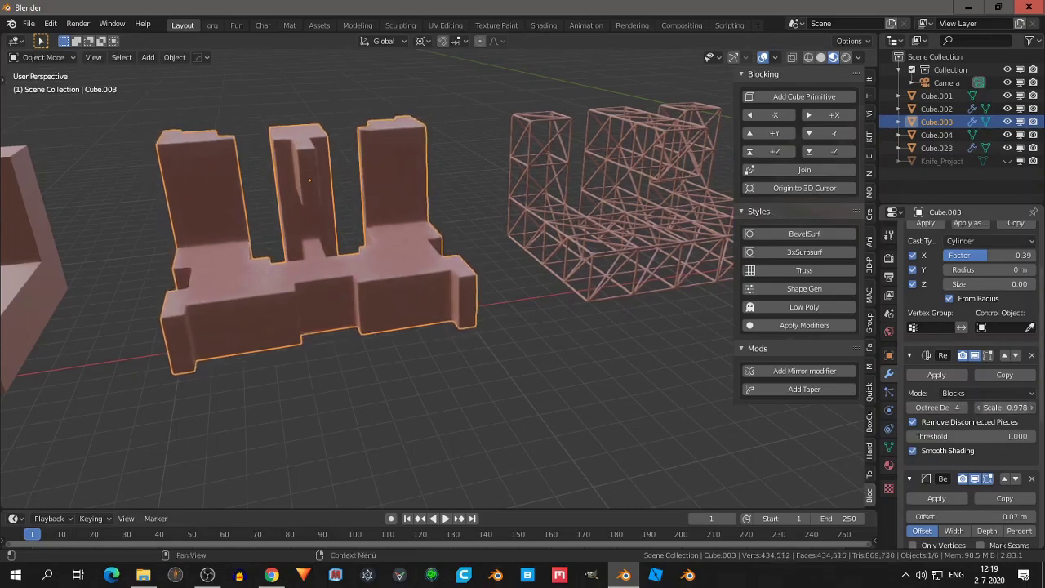
drag(978, 406, 1001, 407)
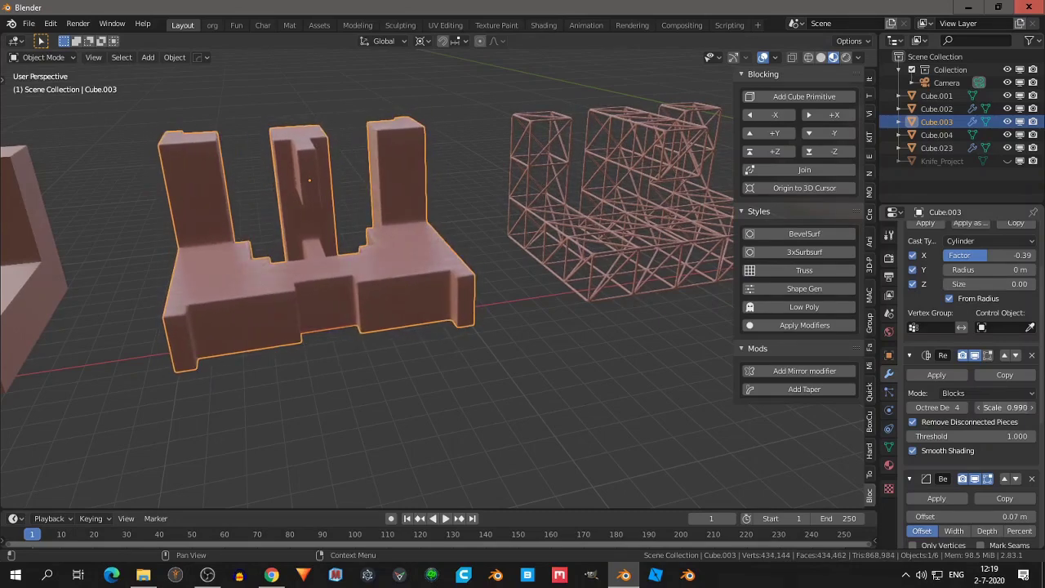
drag(1001, 407, 998, 407)
scroll(253, 322, down, 4)
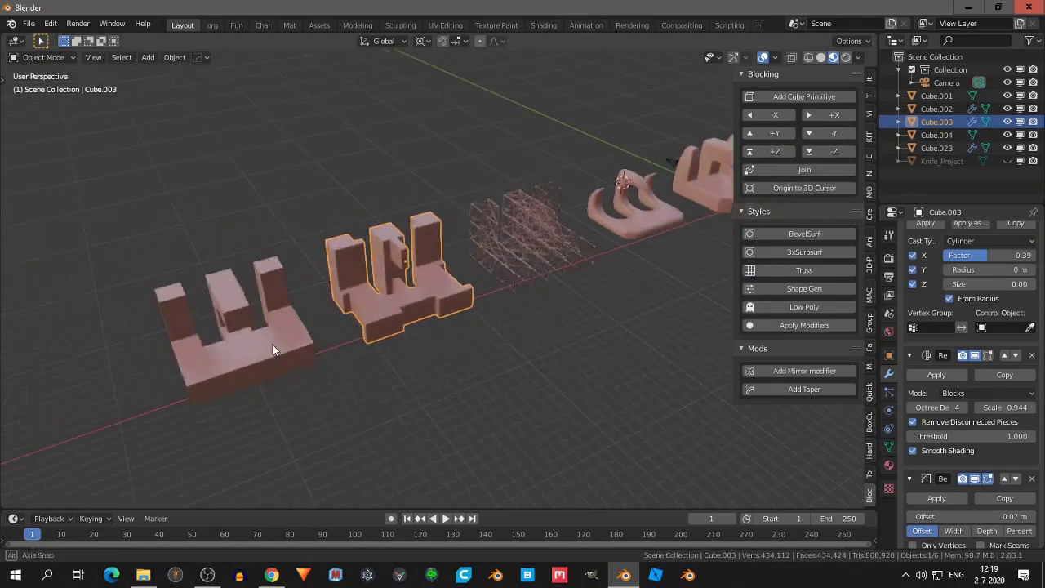
mouse_move(273, 344)
middle_down()
mouse_move(263, 366)
mouse_move(291, 331)
mouse_move(396, 326)
mouse_move(363, 309)
mouse_move(389, 301)
middle_up()
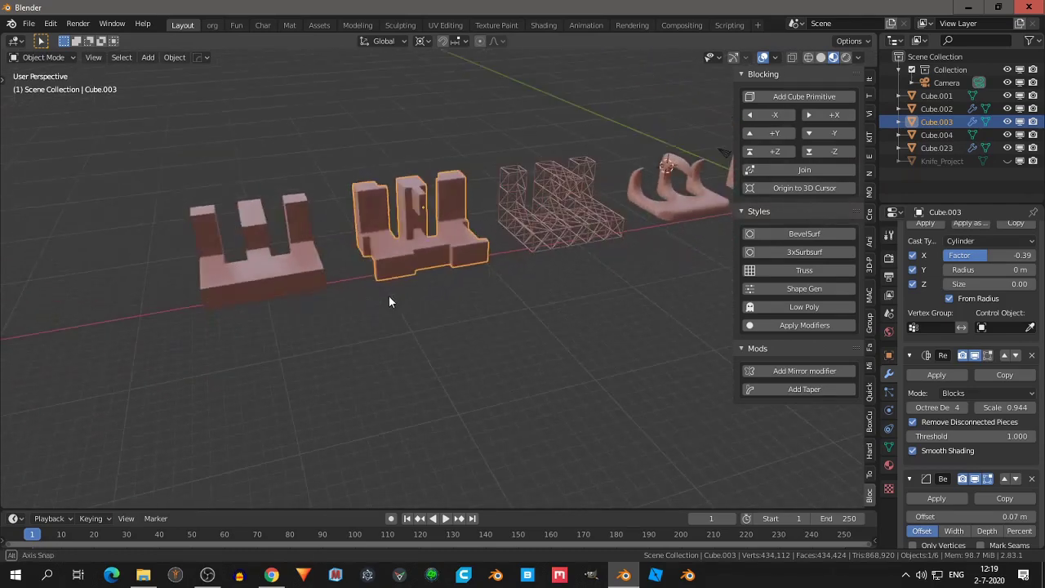
click(265, 227)
Apply the Low Poly style to the left block and orbit to compare it with the row
click(801, 306)
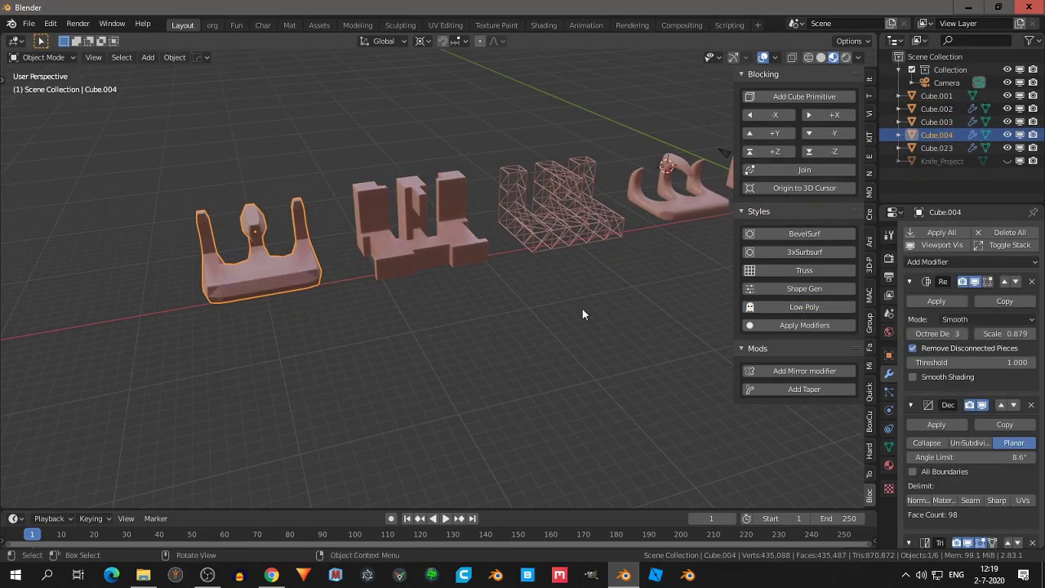
mouse_move(583, 309)
middle_down()
mouse_move(410, 293)
mouse_move(489, 274)
middle_up()
scroll(490, 274, up, 3)
scroll(465, 289, up, 2)
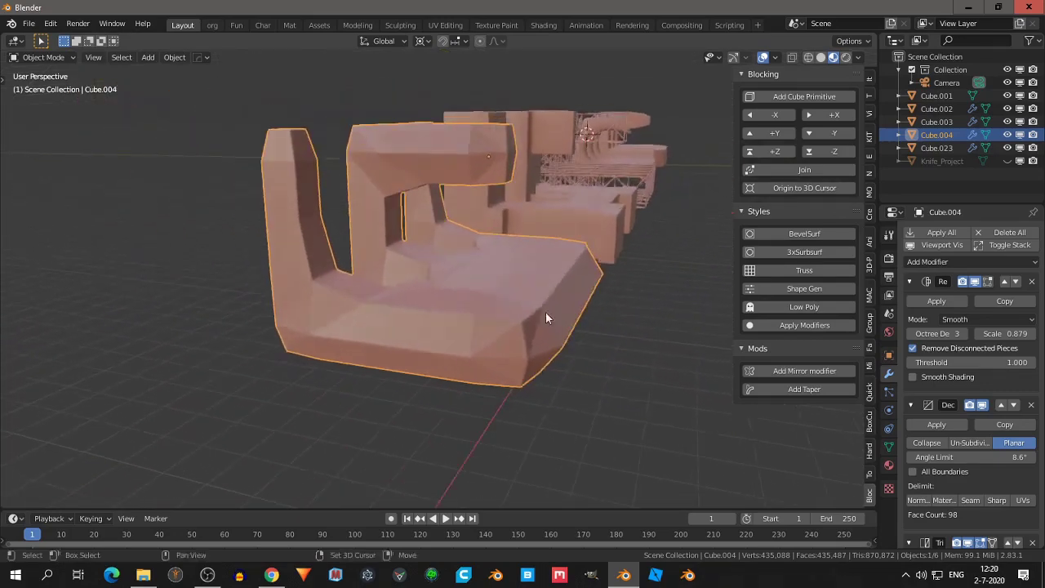
scroll(529, 302, down, 3)
middle_drag(530, 303, 494, 310)
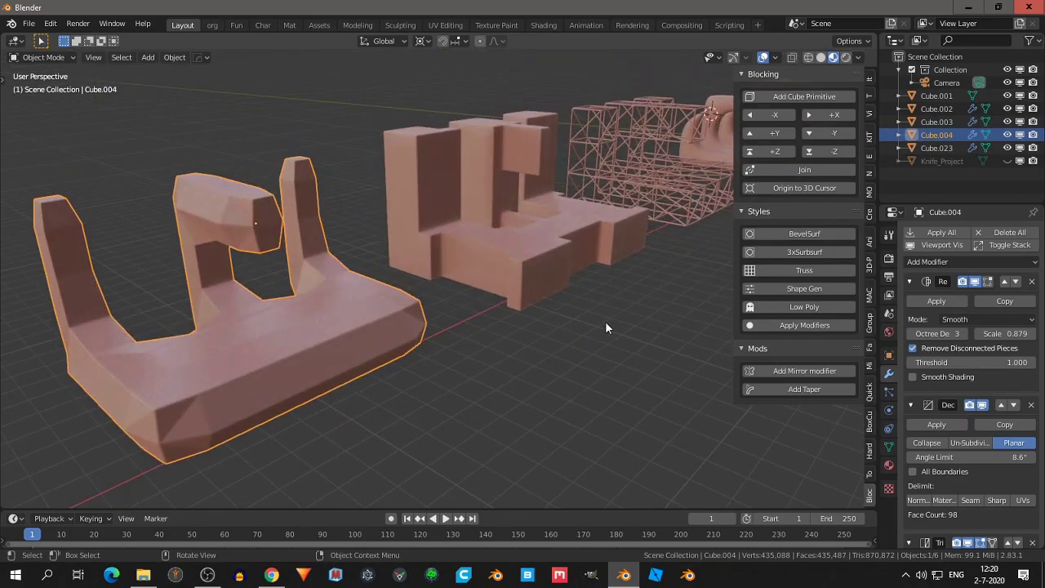
scroll(605, 326, down, 3)
middle_drag(605, 326, 553, 332)
scroll(552, 331, up, 2)
click(502, 286)
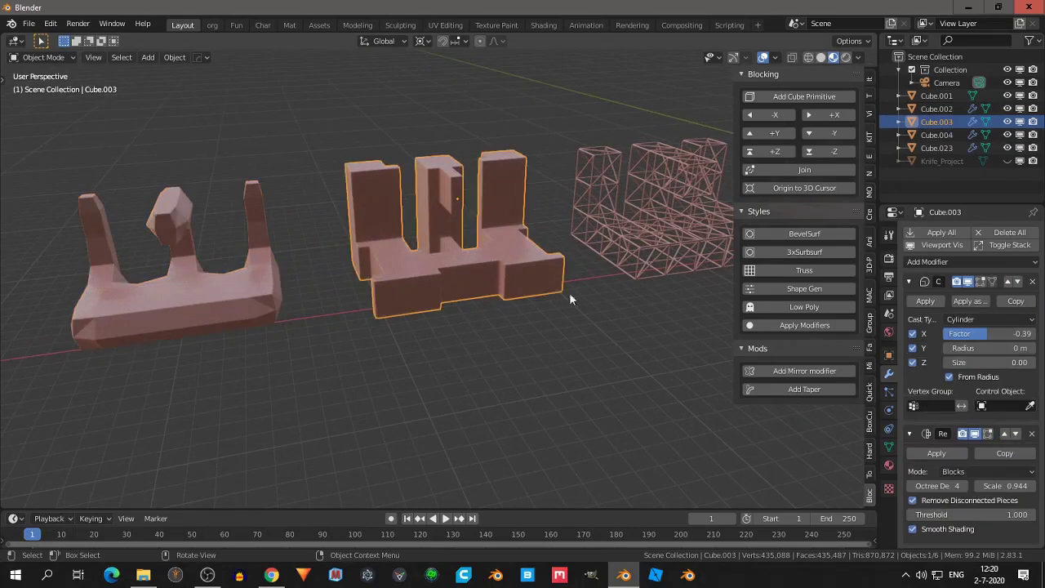
mouse_move(569, 293)
middle_down()
mouse_move(656, 340)
mouse_move(714, 282)
middle_up()
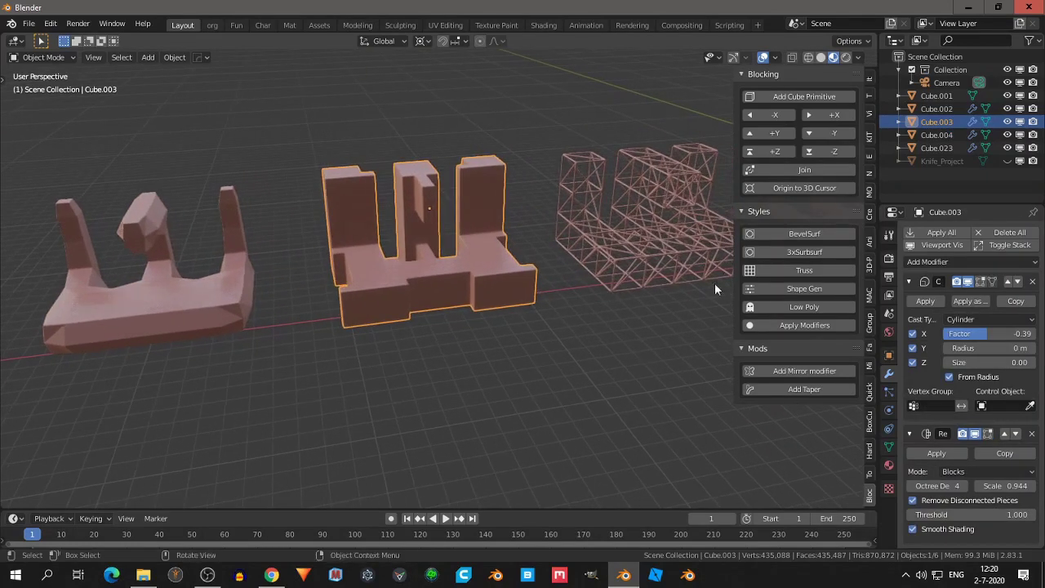
Add a Mirror modifier to the middle block and collapse the Cast, Remesh and Bevel panels
click(740, 210)
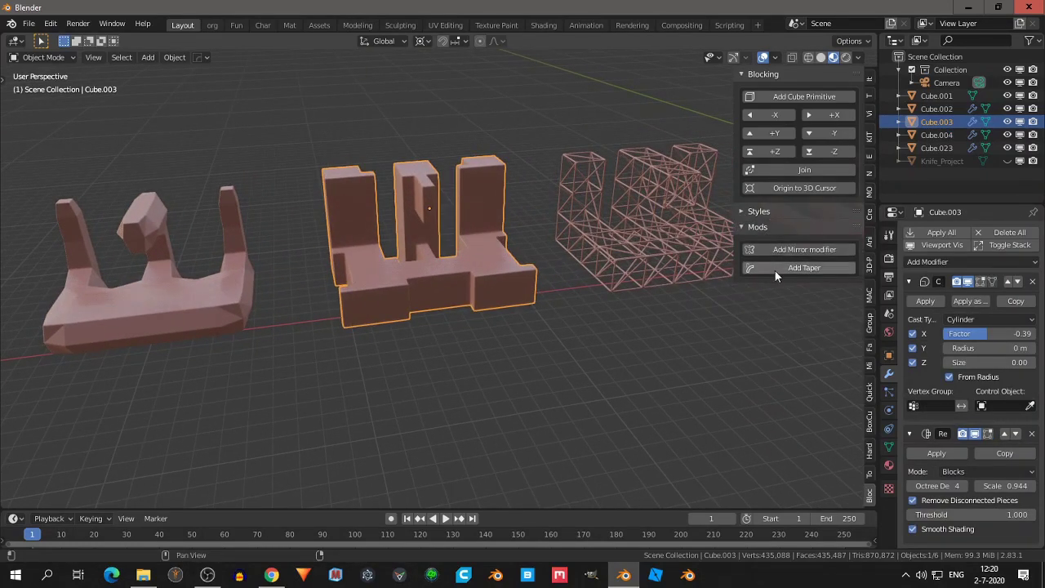
click(779, 248)
mouse_move(621, 261)
middle_down()
mouse_move(526, 259)
mouse_move(530, 274)
mouse_move(563, 269)
middle_up()
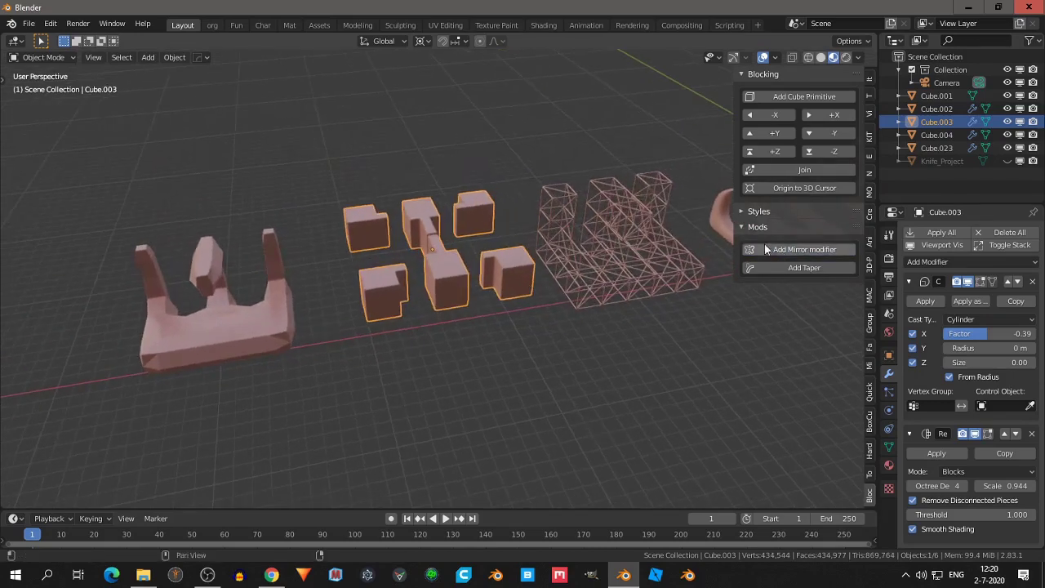
click(910, 281)
click(910, 304)
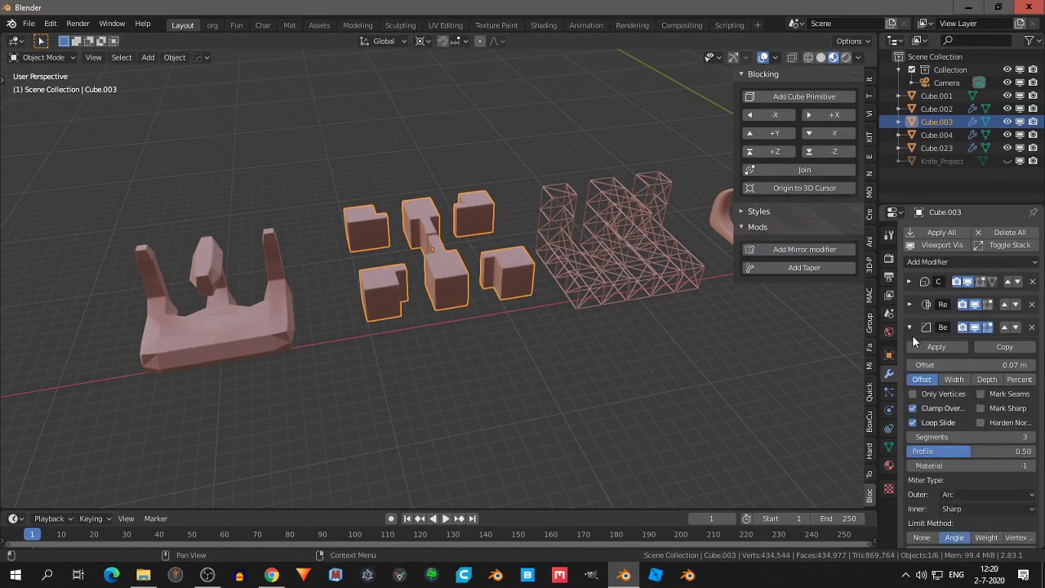
click(910, 326)
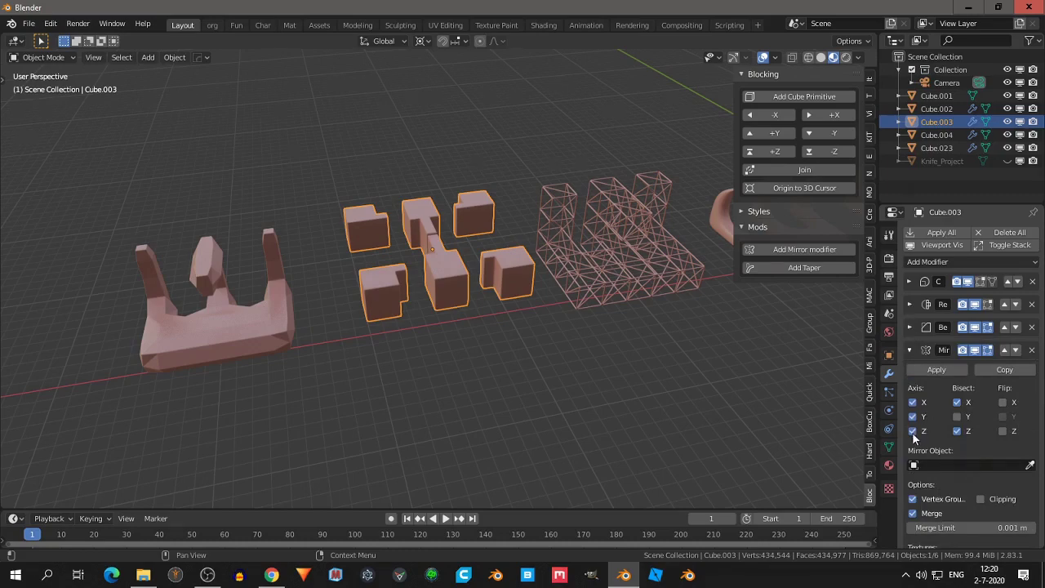
Mirror on X, Y and Z axes with only Bisect X enabled
click(913, 432)
middle_drag(543, 335, 593, 322)
scroll(596, 322, up, 3)
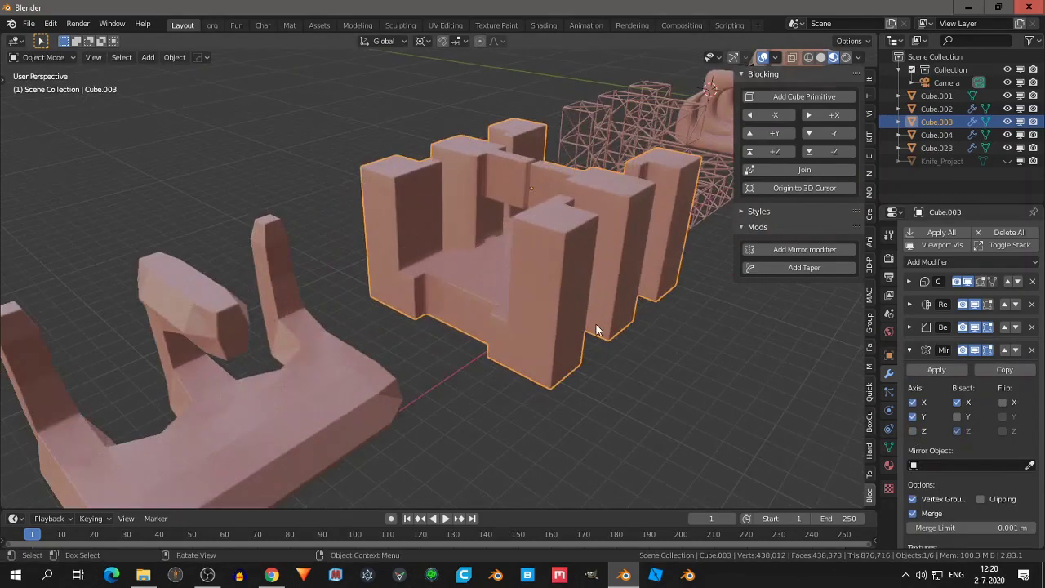
click(912, 416)
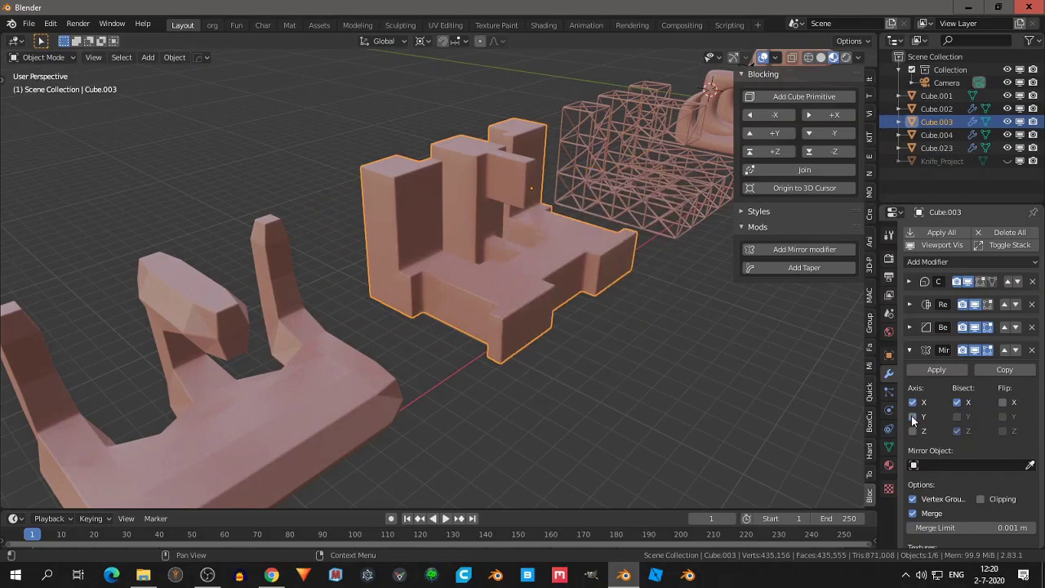
click(957, 417)
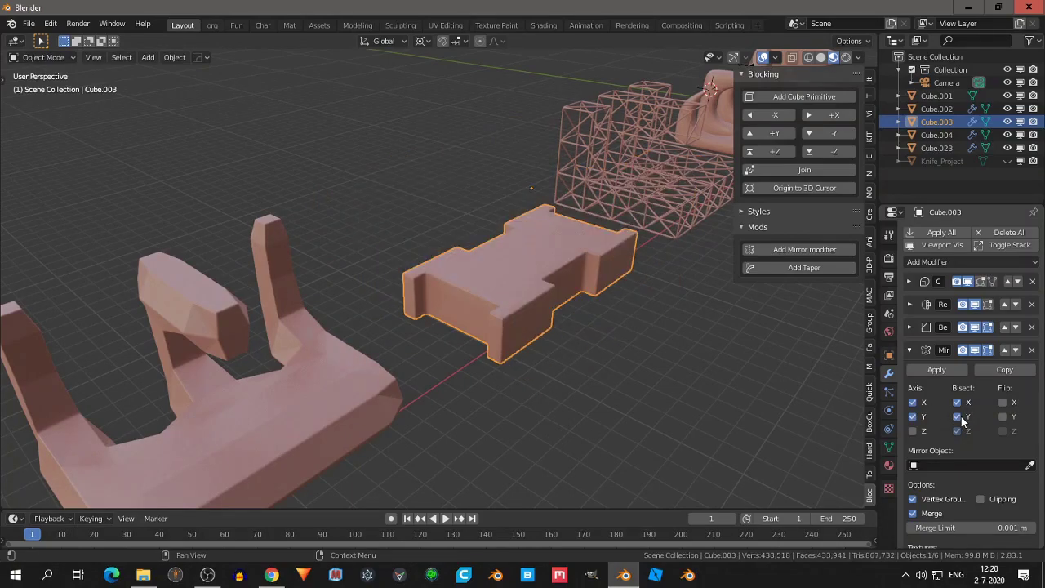
click(959, 417)
click(926, 431)
click(958, 432)
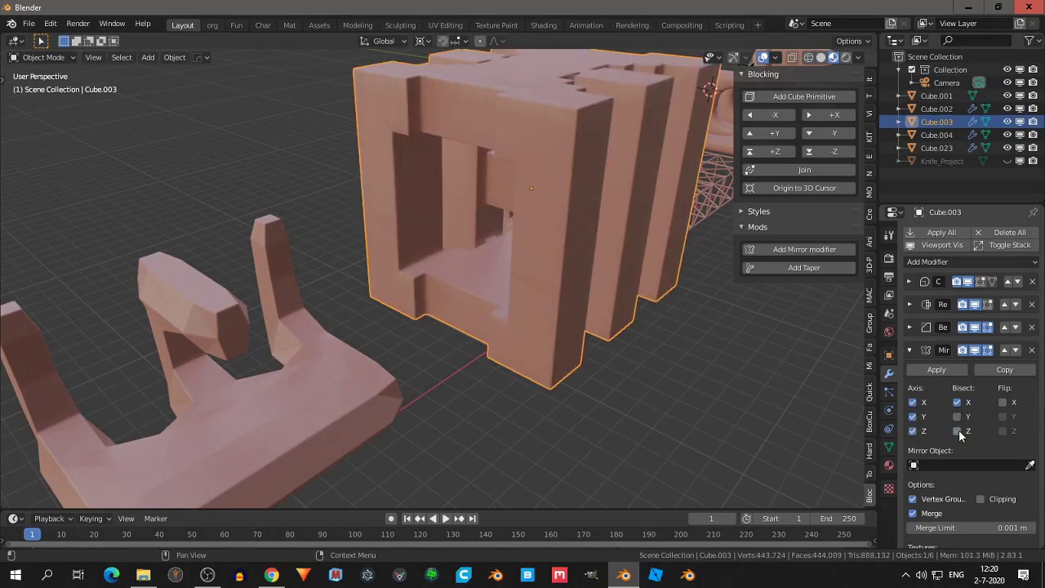
Frame the mirrored block and inspect it, closing the Add Modifier list without adding anything
mouse_move(647, 327)
middle_down()
mouse_move(488, 350)
mouse_move(461, 343)
middle_up()
key(KP_Decimal)
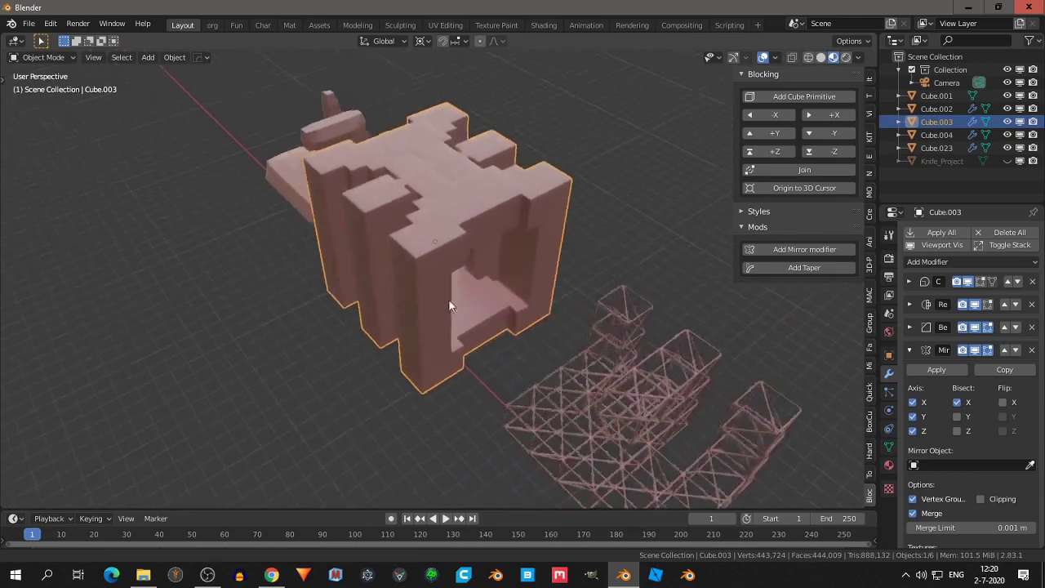
click(931, 262)
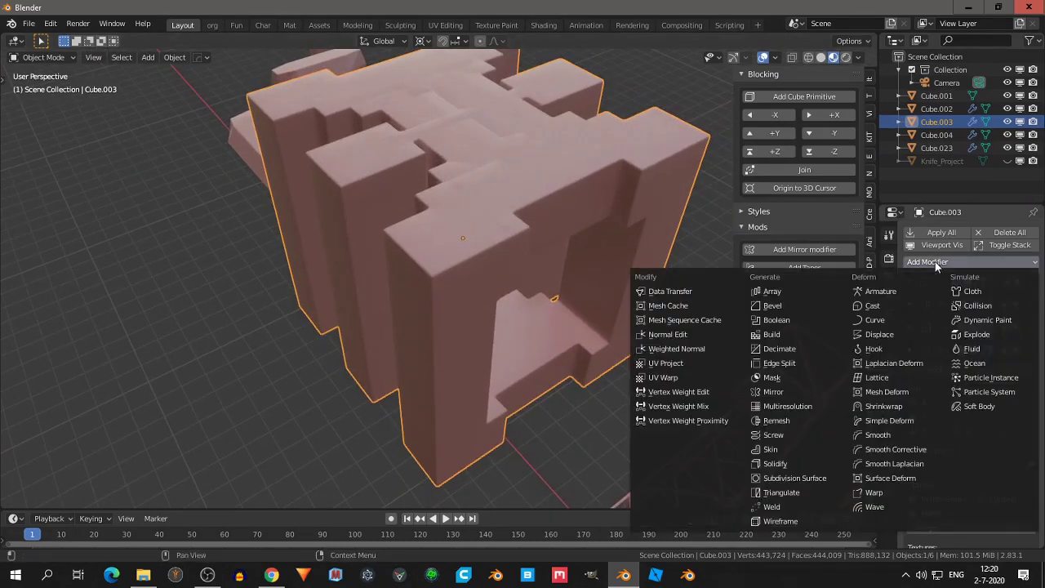
click(706, 347)
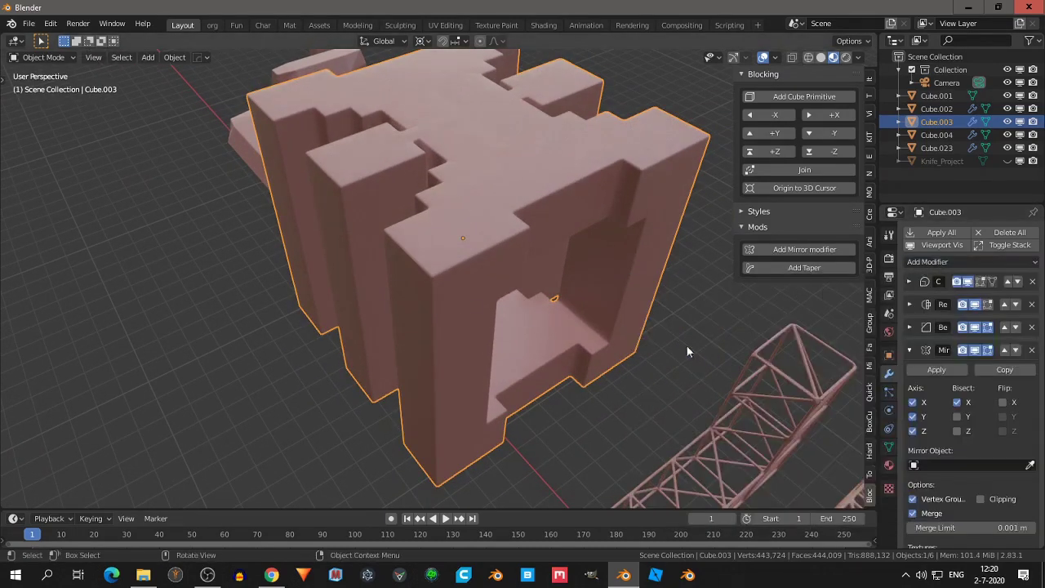
mouse_move(687, 345)
middle_down()
mouse_move(397, 255)
mouse_move(580, 267)
mouse_move(540, 249)
middle_up()
scroll(540, 249, down, 5)
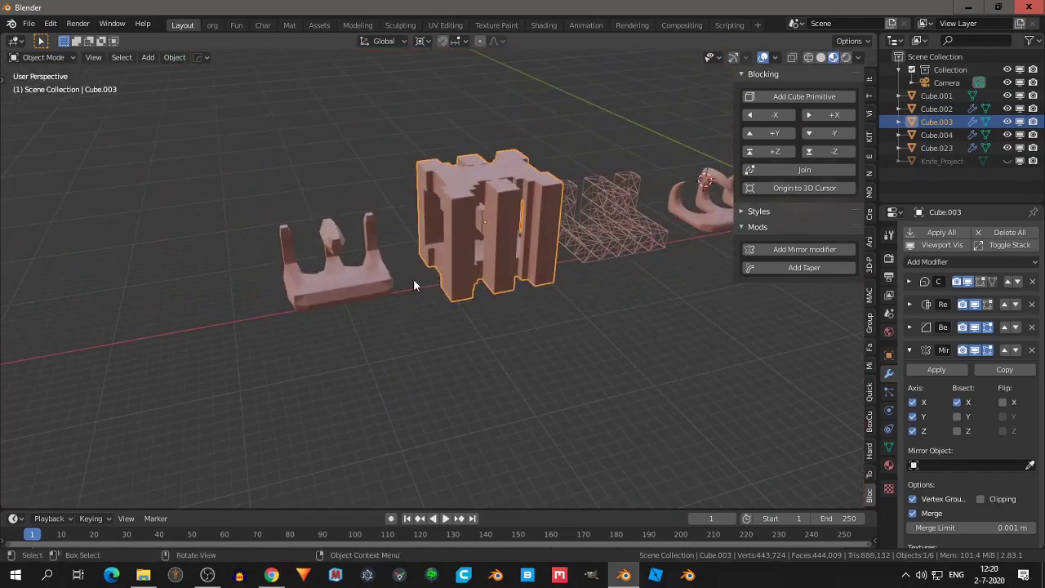
mouse_move(360, 280)
middle_down()
mouse_move(497, 303)
mouse_move(464, 321)
mouse_move(437, 320)
middle_up()
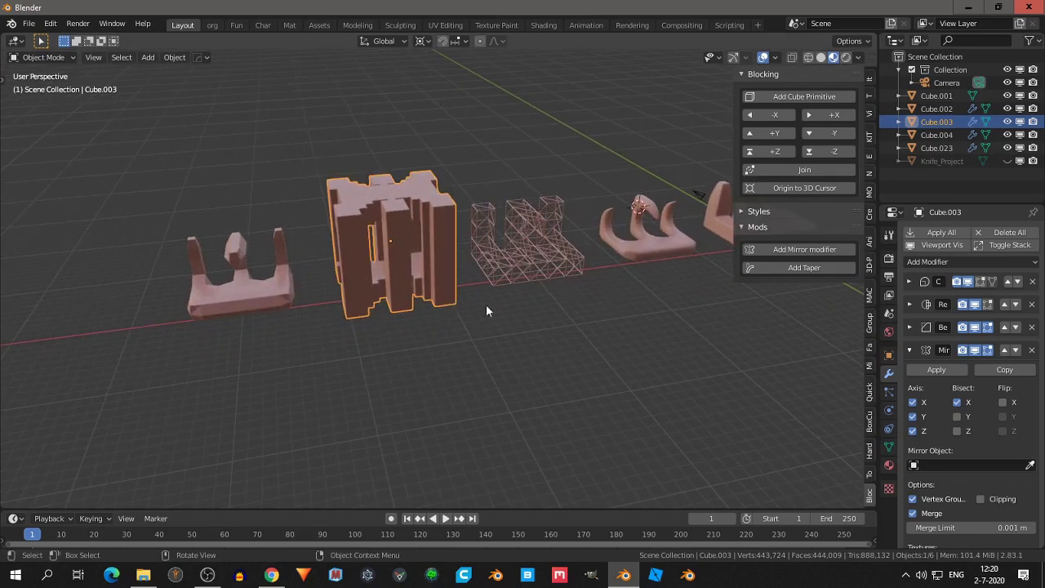
click(746, 226)
click(746, 227)
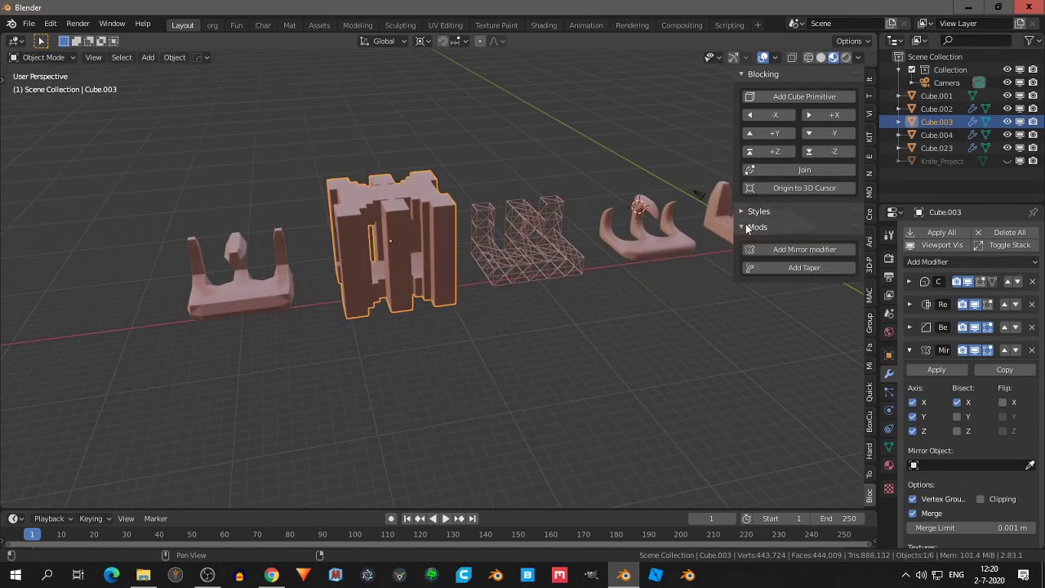
mouse_move(653, 253)
middle_down()
mouse_move(587, 305)
mouse_move(481, 285)
mouse_move(370, 228)
mouse_move(572, 227)
mouse_move(562, 228)
middle_up()
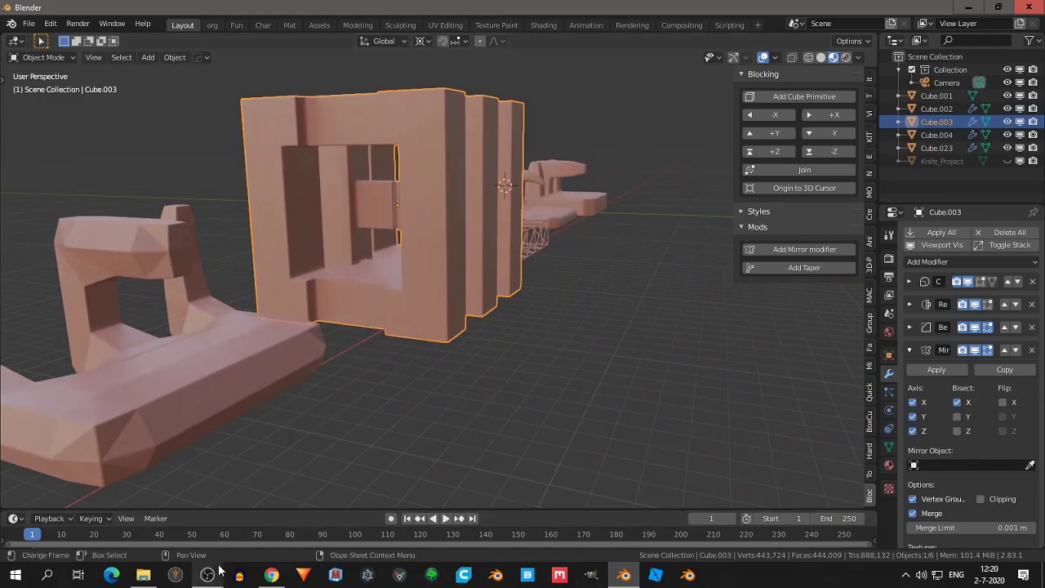